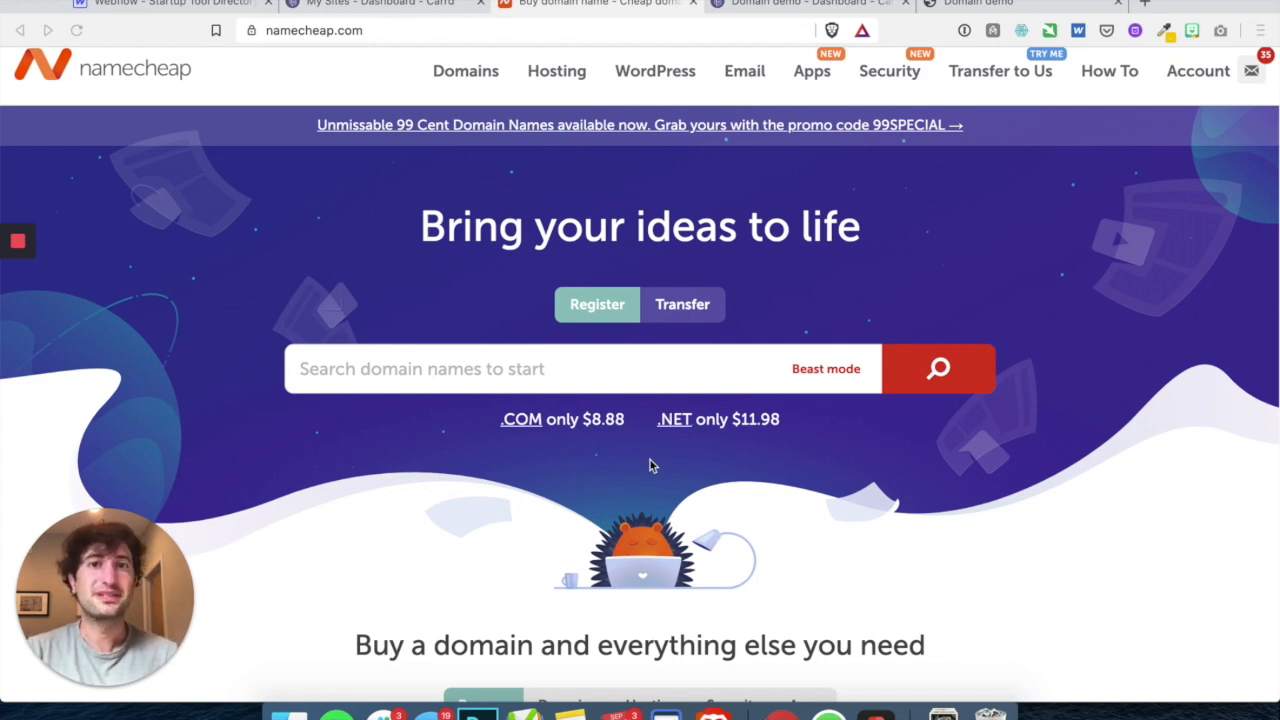
pyautogui.moveTo(18, 315)
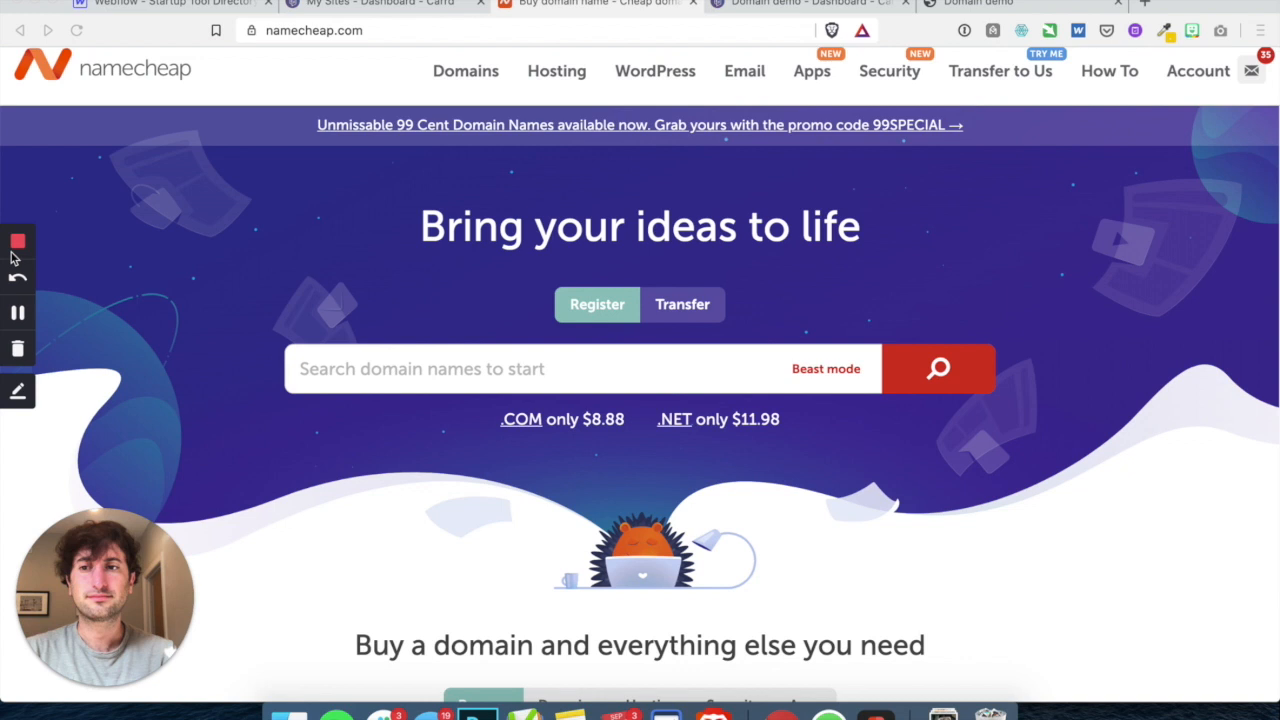
pyautogui.click(17, 312)
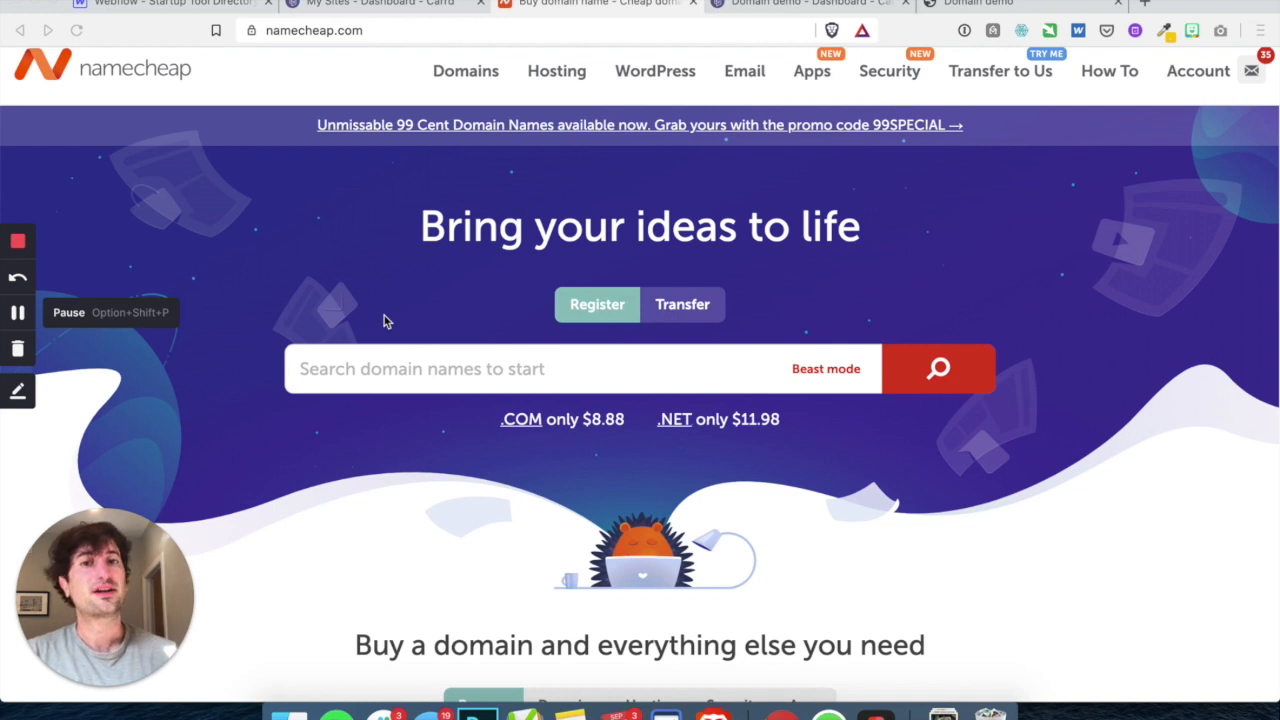
pyautogui.click(418, 382)
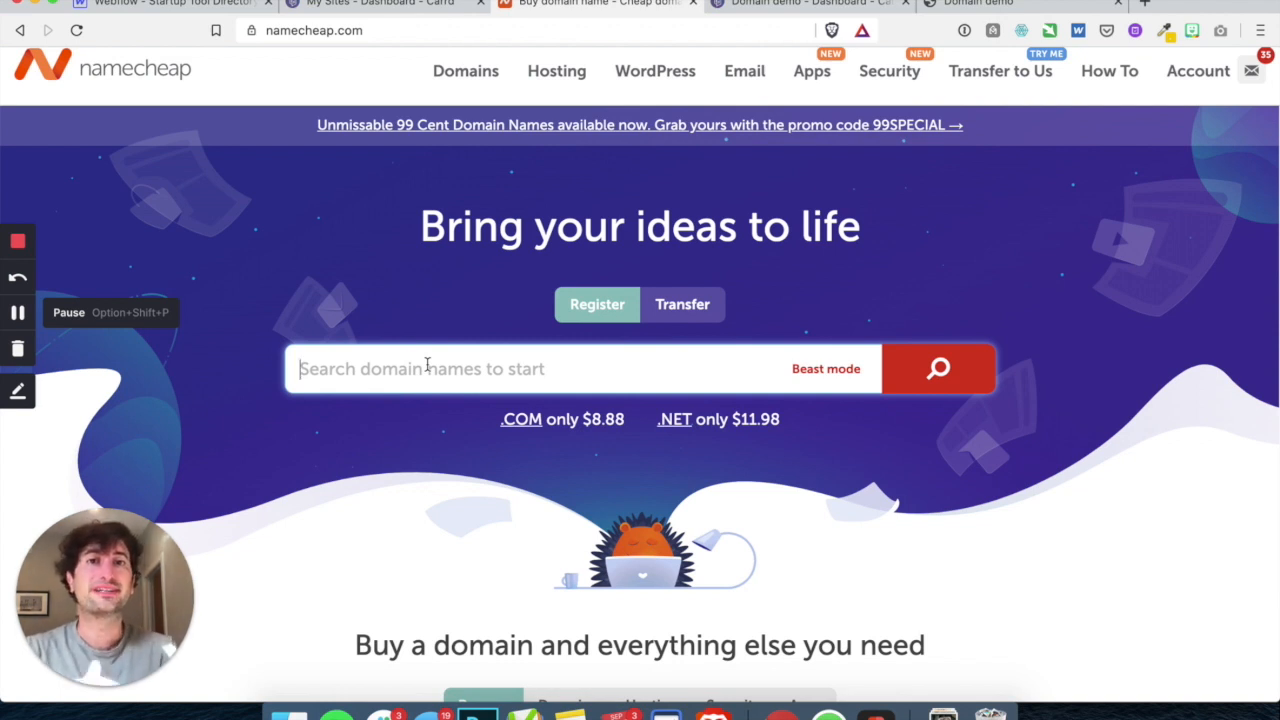
pyautogui.click(22, 315)
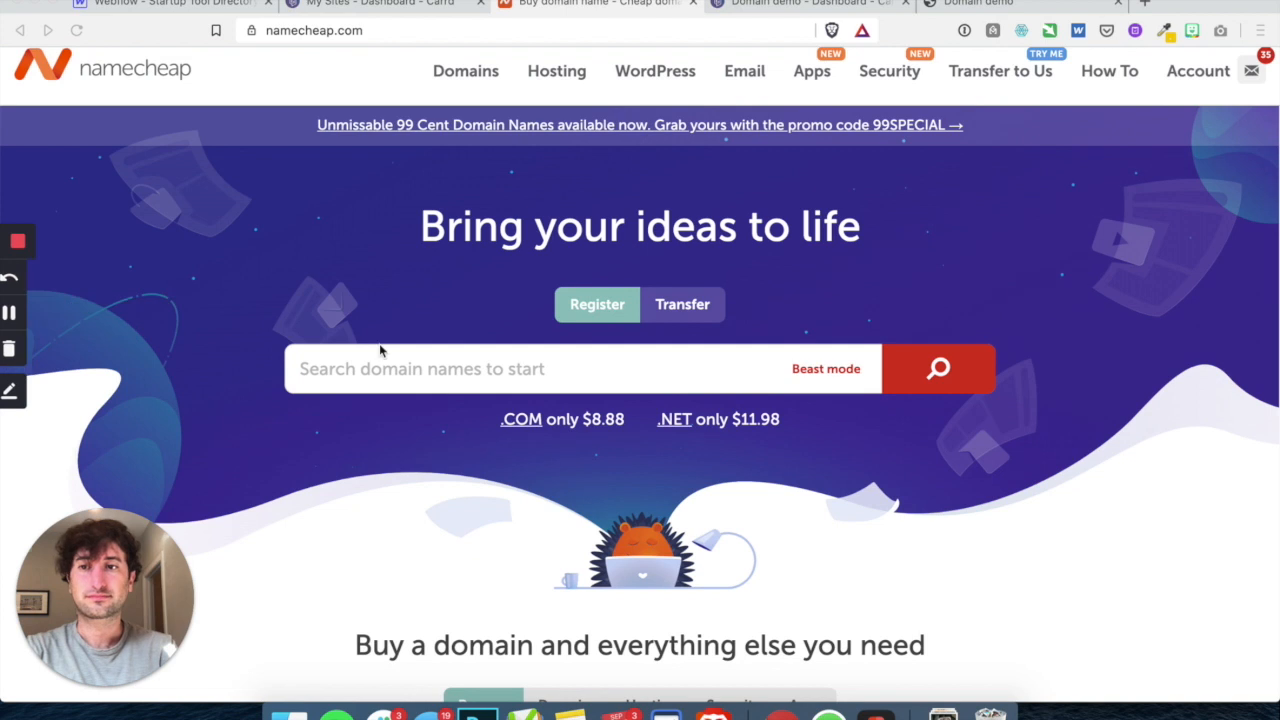
# Step: Search for the domain name cookienewyorkdelivery.com
pyautogui.click(400, 368)
pyautogui.write('cook')
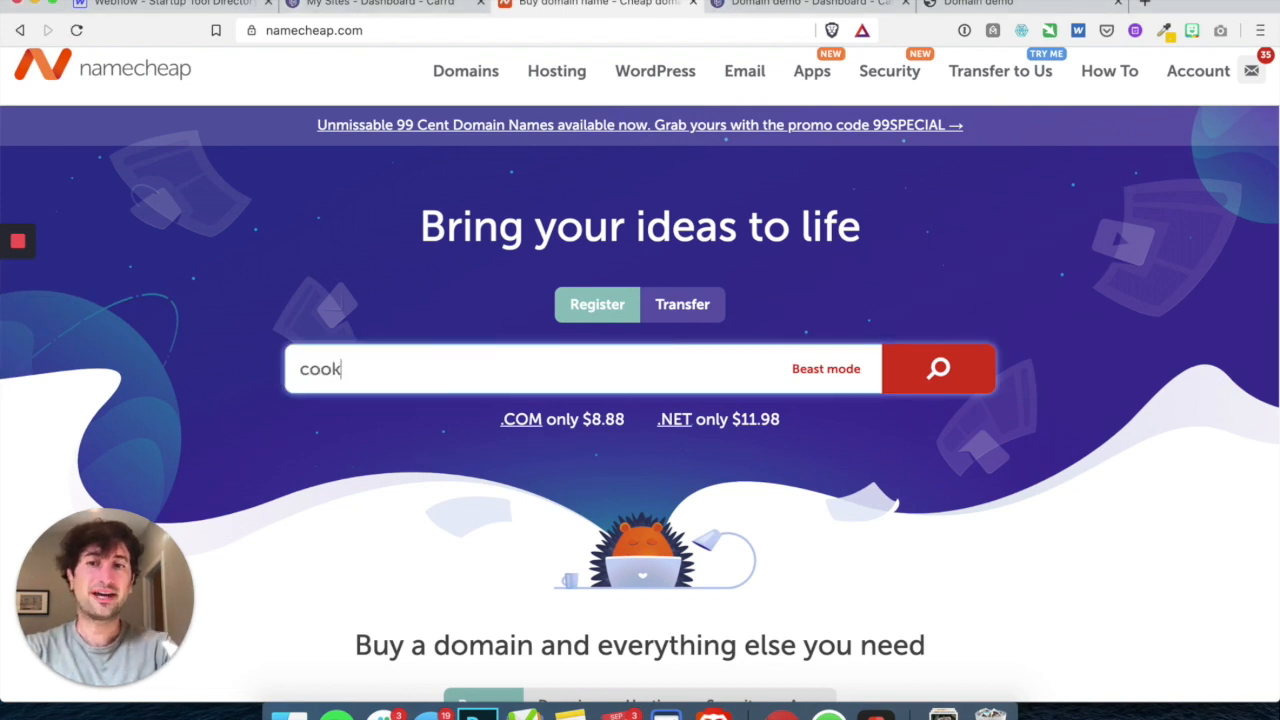
pyautogui.write('ienewyork')
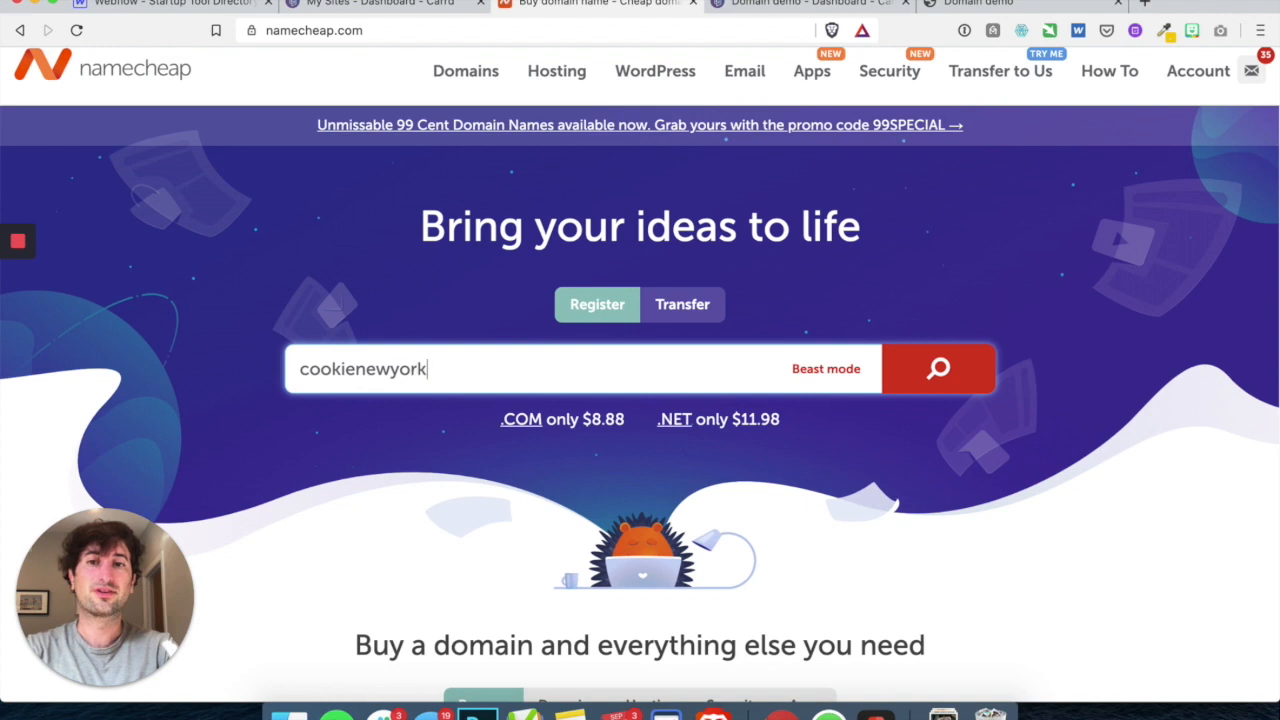
pyautogui.write('delivery.com')
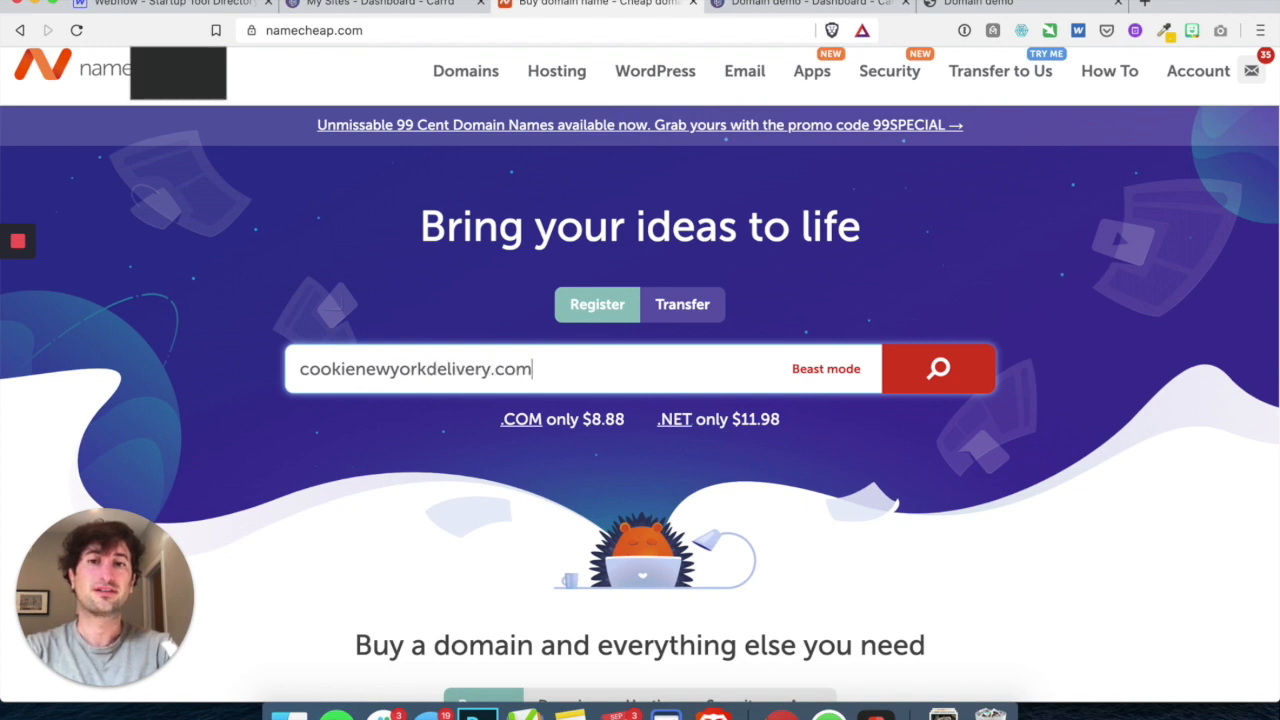
pyautogui.press('Return')
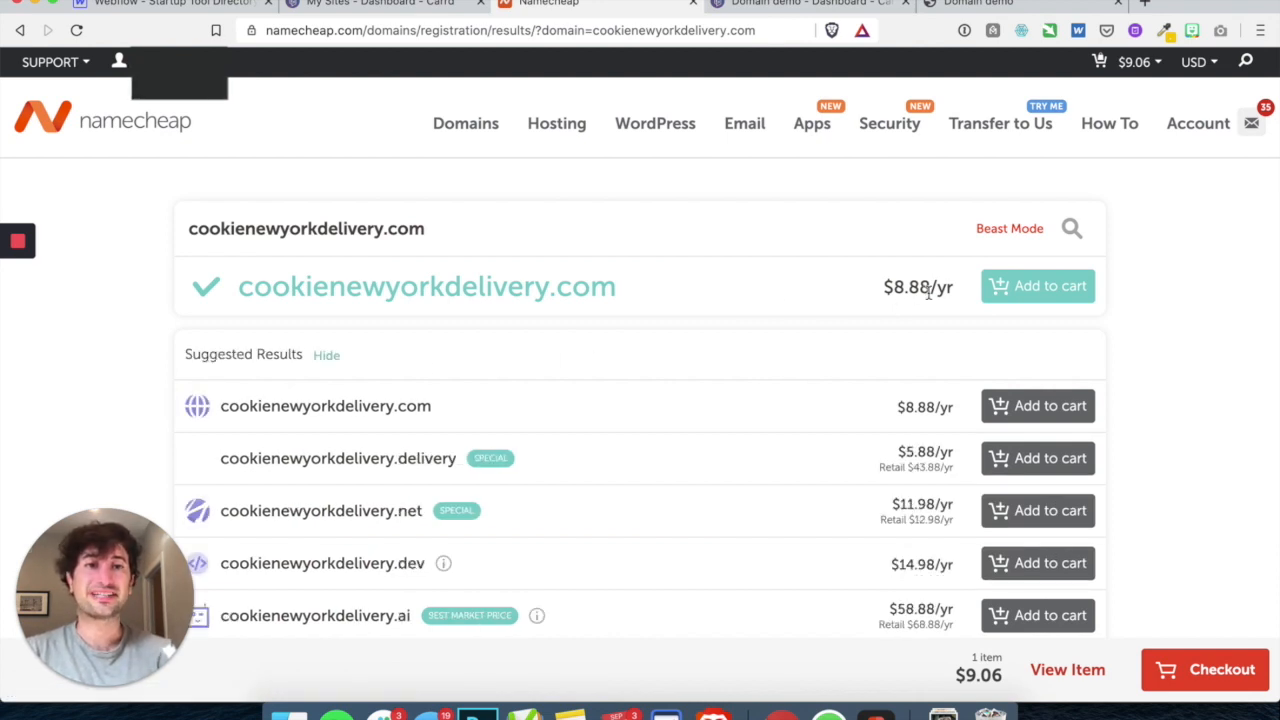
# Step: Add the cookienewyorkdelivery.com domain to the cart and open the shopping cart
pyautogui.click(1034, 288)
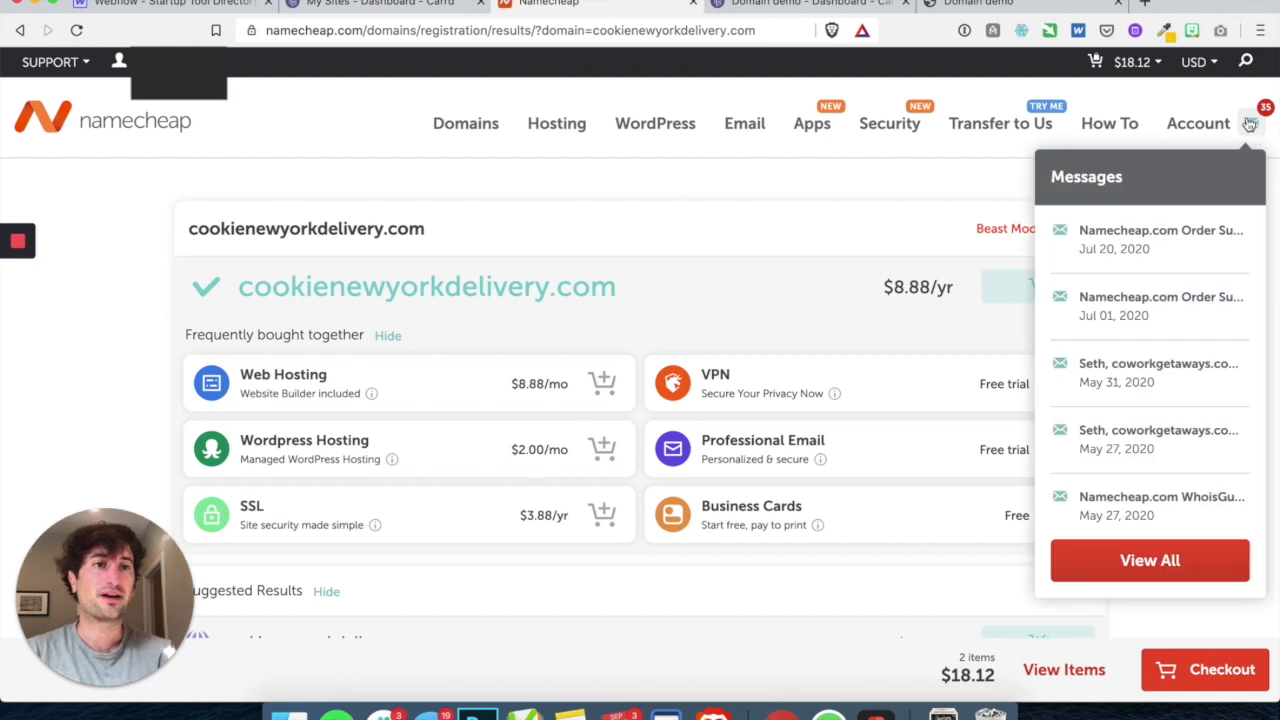
pyautogui.moveTo(1142, 70)
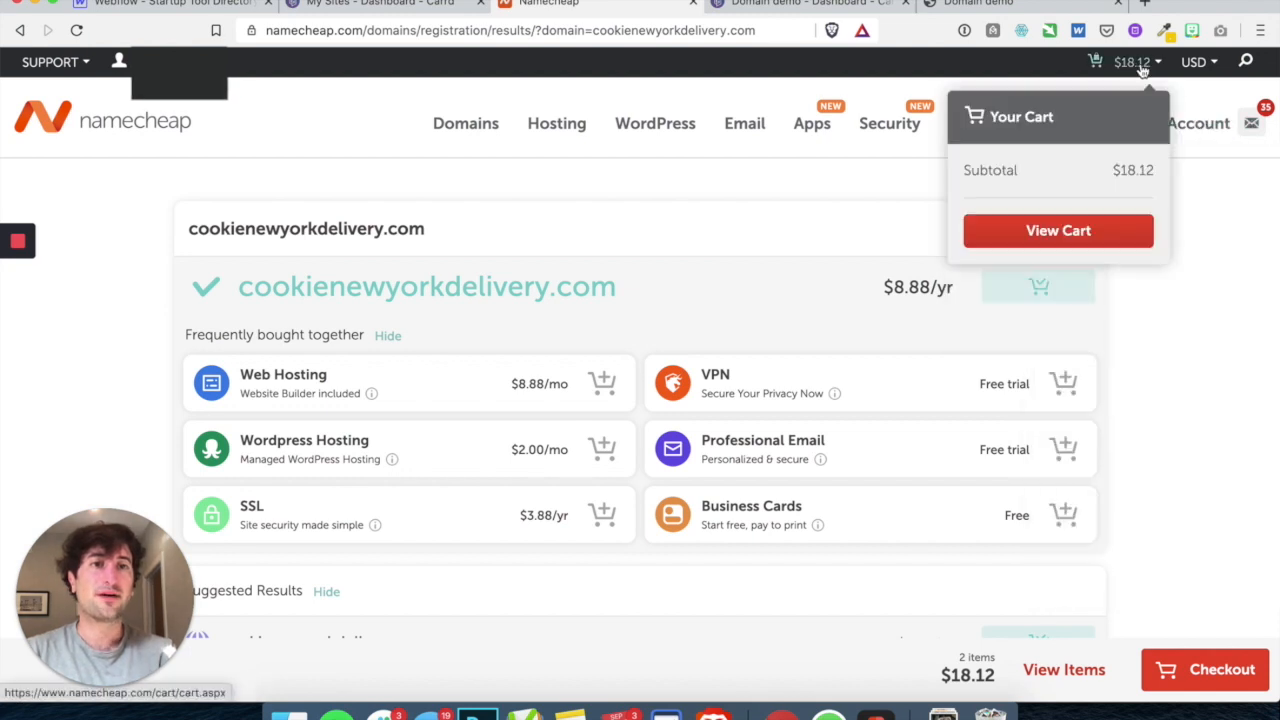
pyautogui.click(1073, 231)
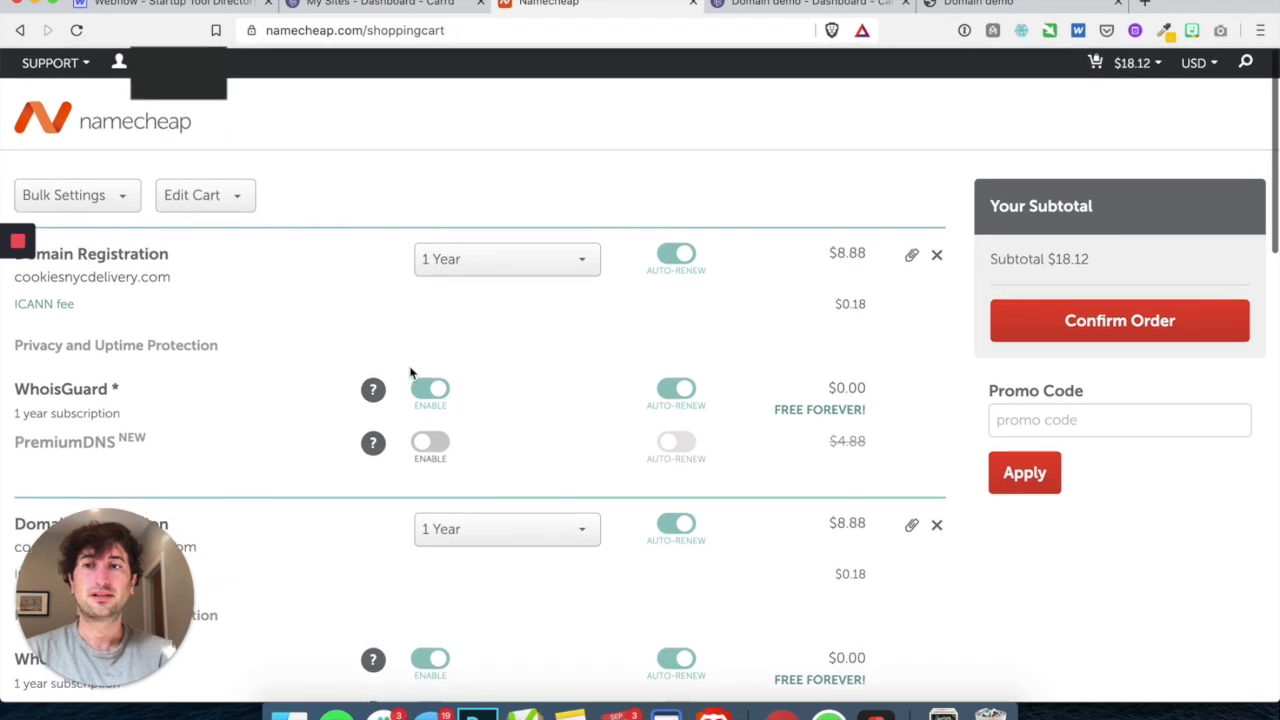
# Step: Remove the cookiesnycdelivery.com registration from the shopping cart
pyautogui.click(937, 257)
pyautogui.scroll(-2, 535, 352)
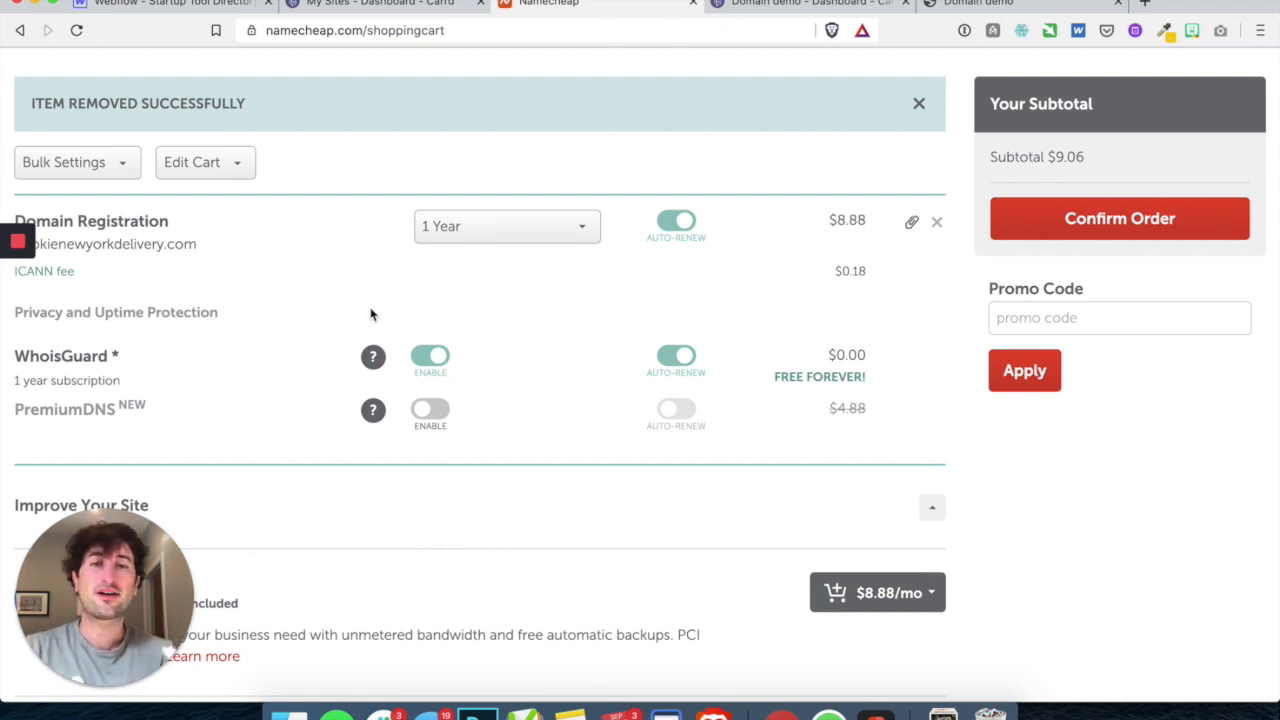
pyautogui.moveTo(30, 315)
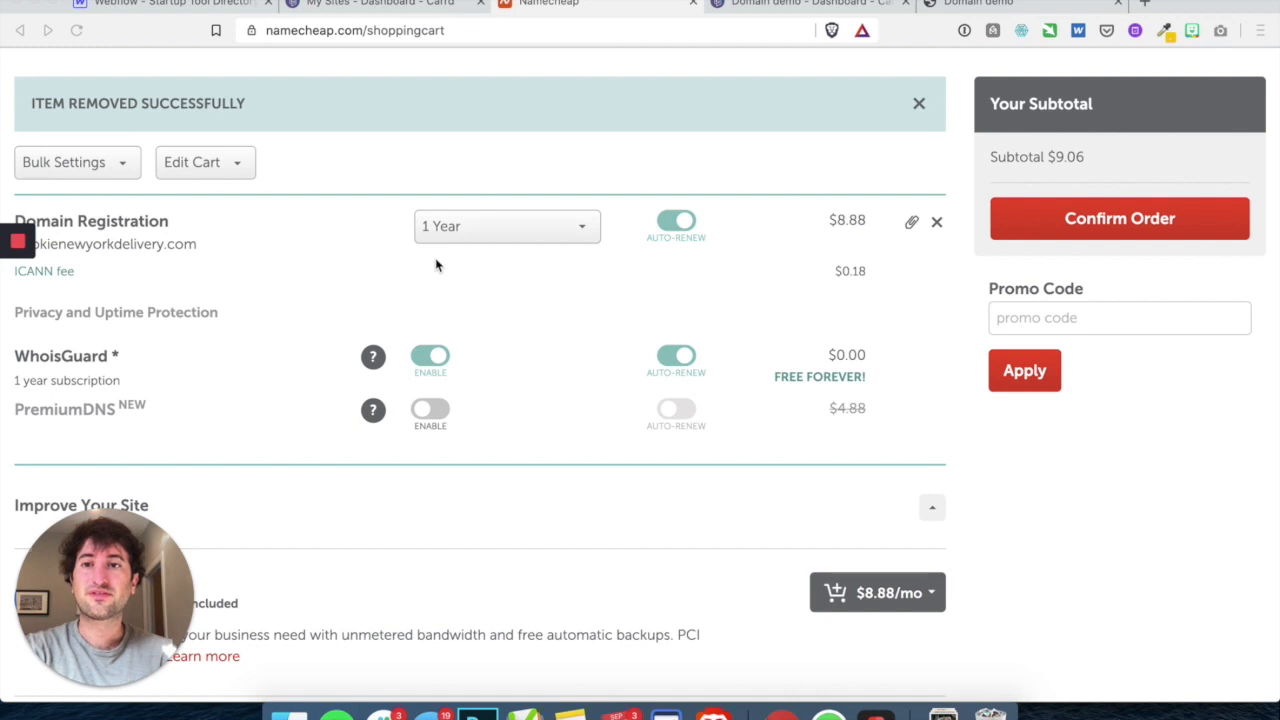
# Step: Check the available registration periods for cookienewyorkdelivery.com and choose 1 Year
pyautogui.click(516, 247)
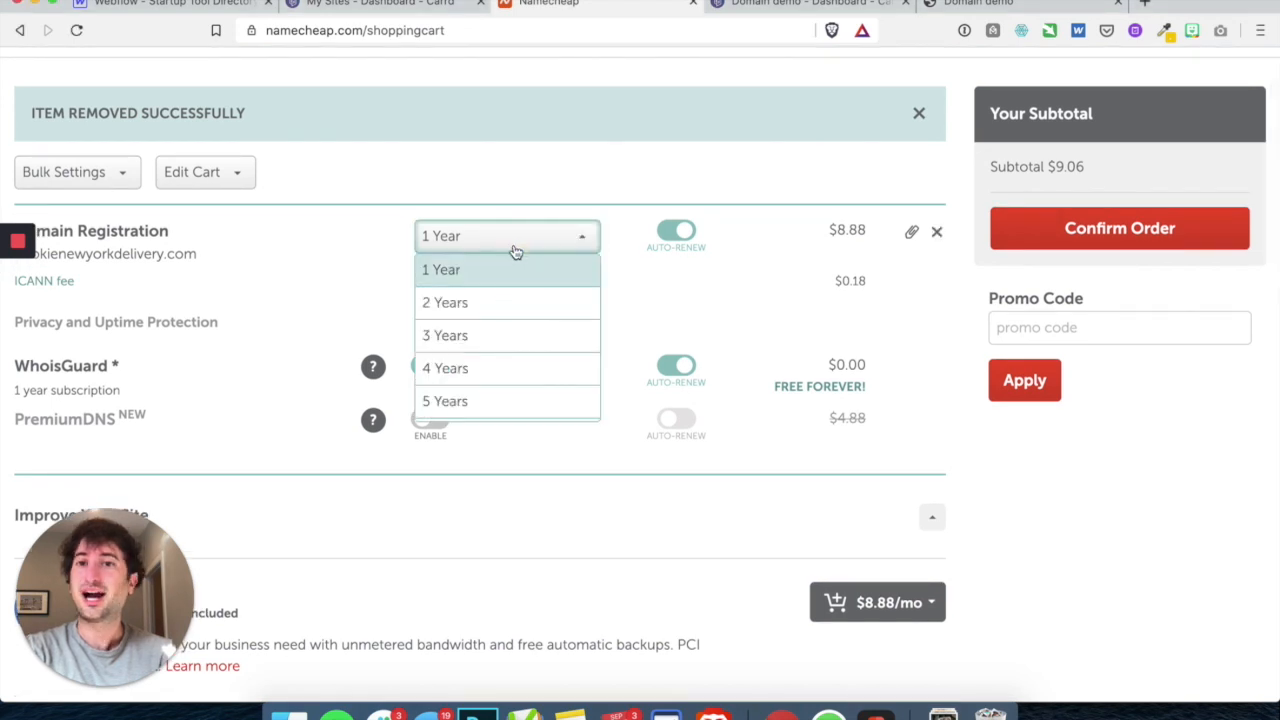
pyautogui.scroll(-1, 494, 337)
pyautogui.scroll(1, 494, 337)
pyautogui.click(500, 277)
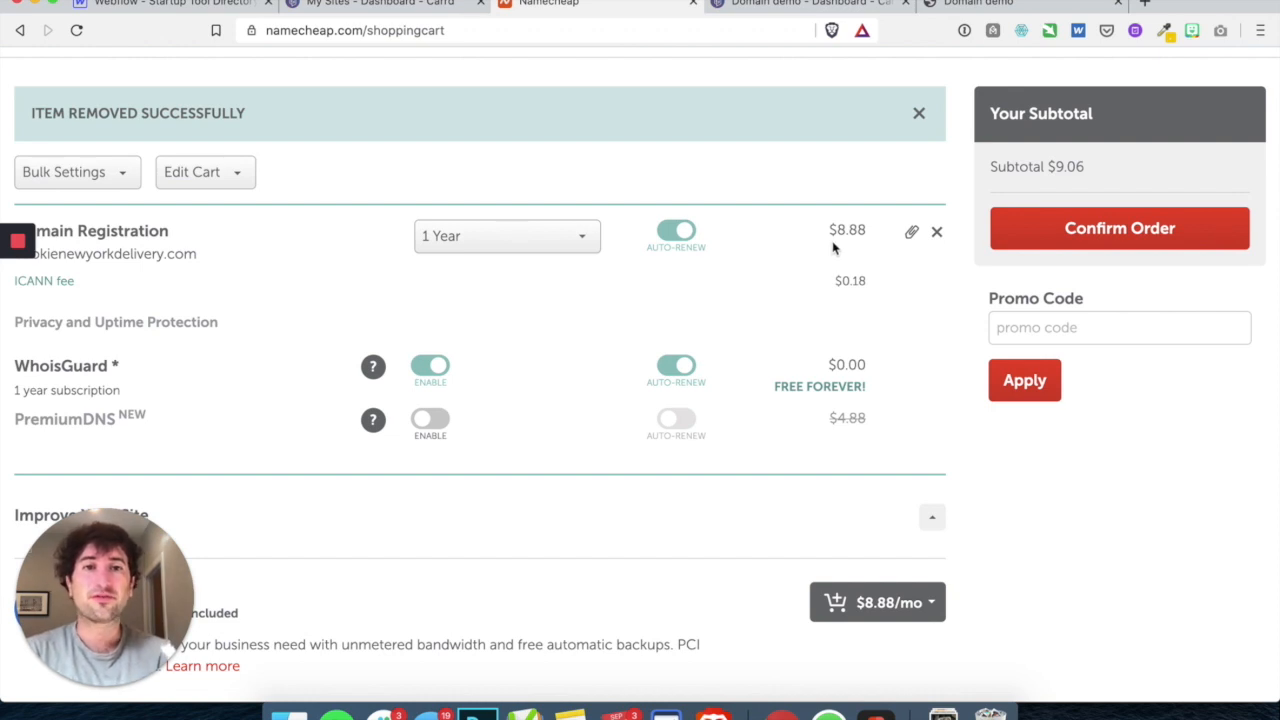
# Step: Examine the domain's price, auto-renew setting, WhoisGuard privacy protection and PremiumDNS option in the cart
pyautogui.scroll(-1, 792, 262)
pyautogui.scroll(-2, 792, 262)
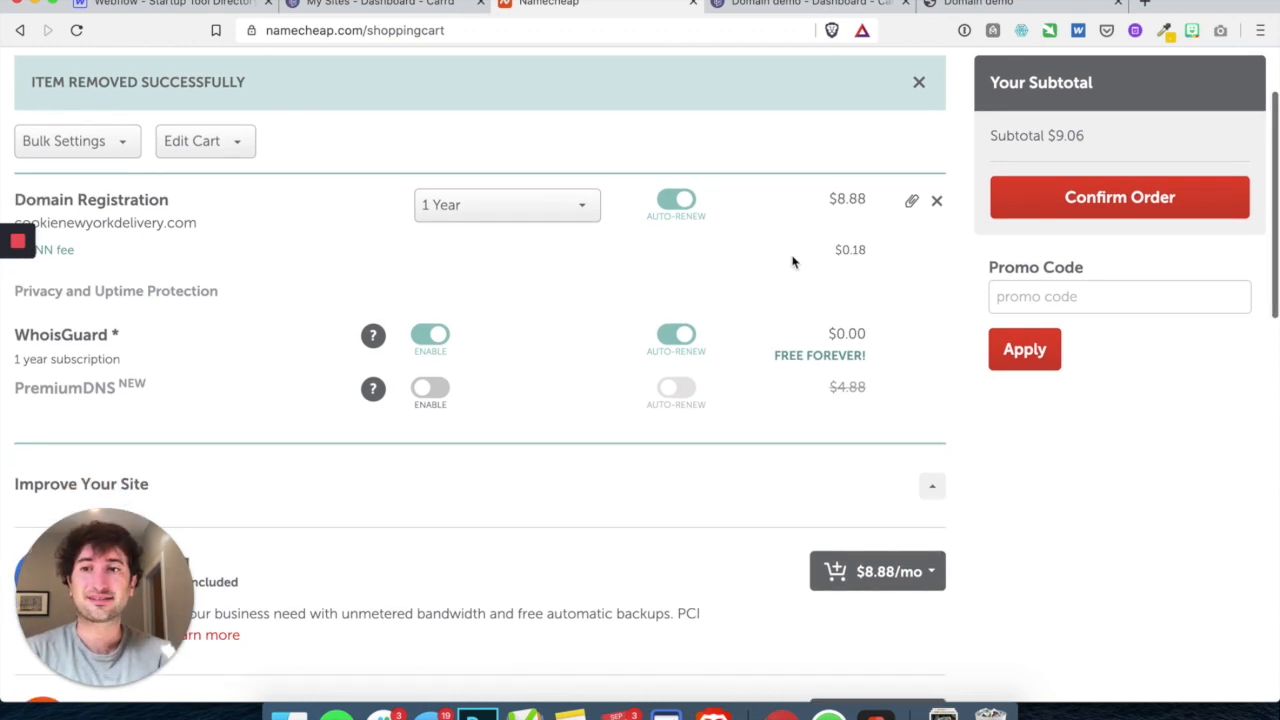
pyautogui.scroll(1, 600, 264)
pyautogui.scroll(-1, 220, 320)
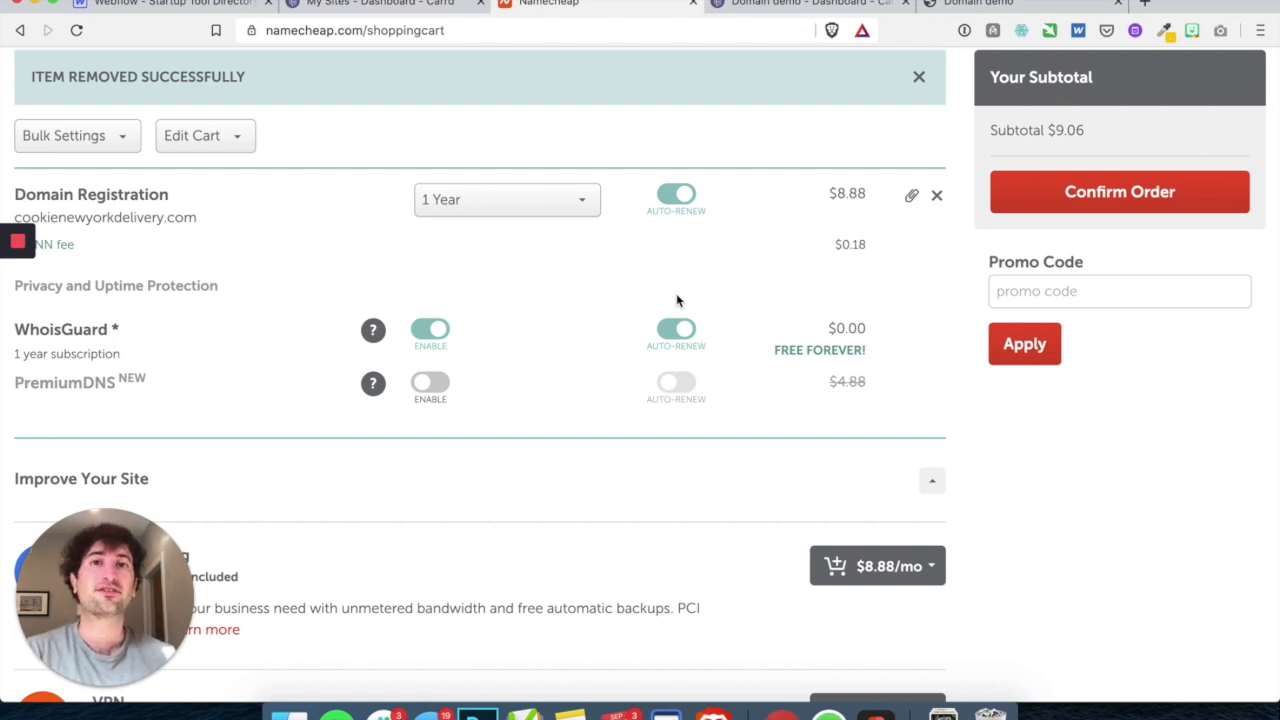
pyautogui.moveTo(62, 328); pyautogui.dragTo(26, 330)
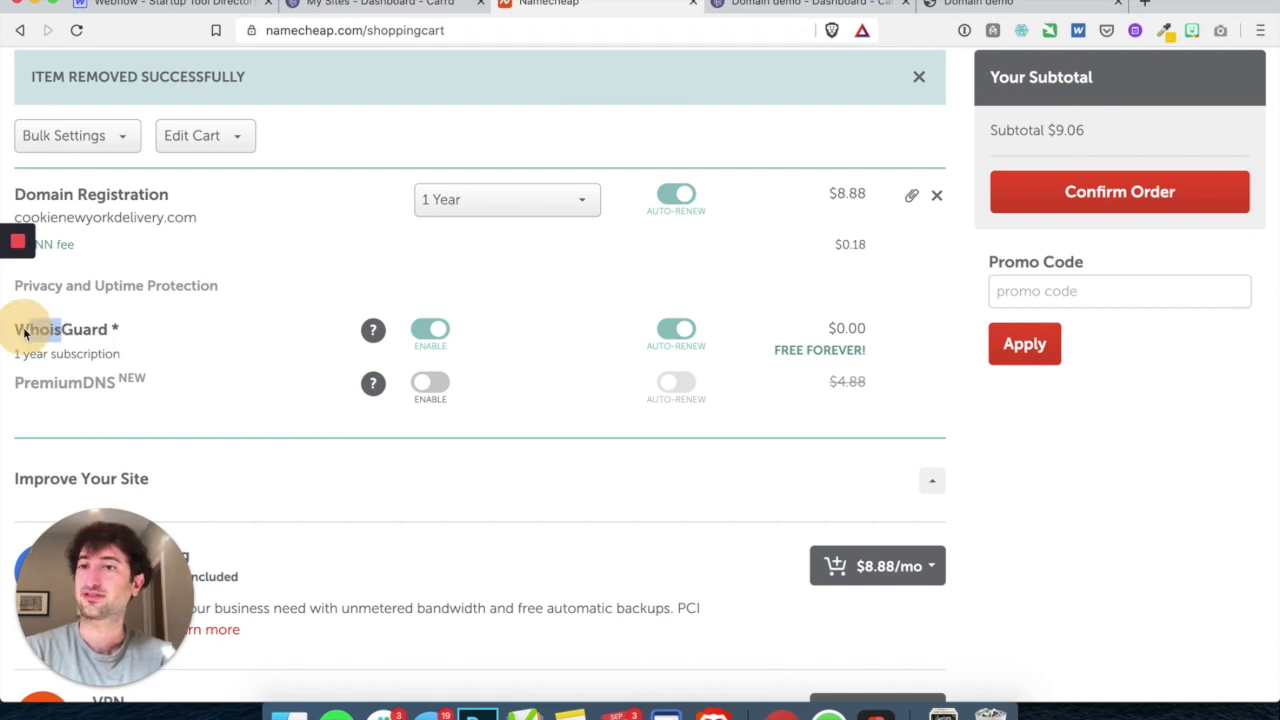
pyautogui.click(523, 326)
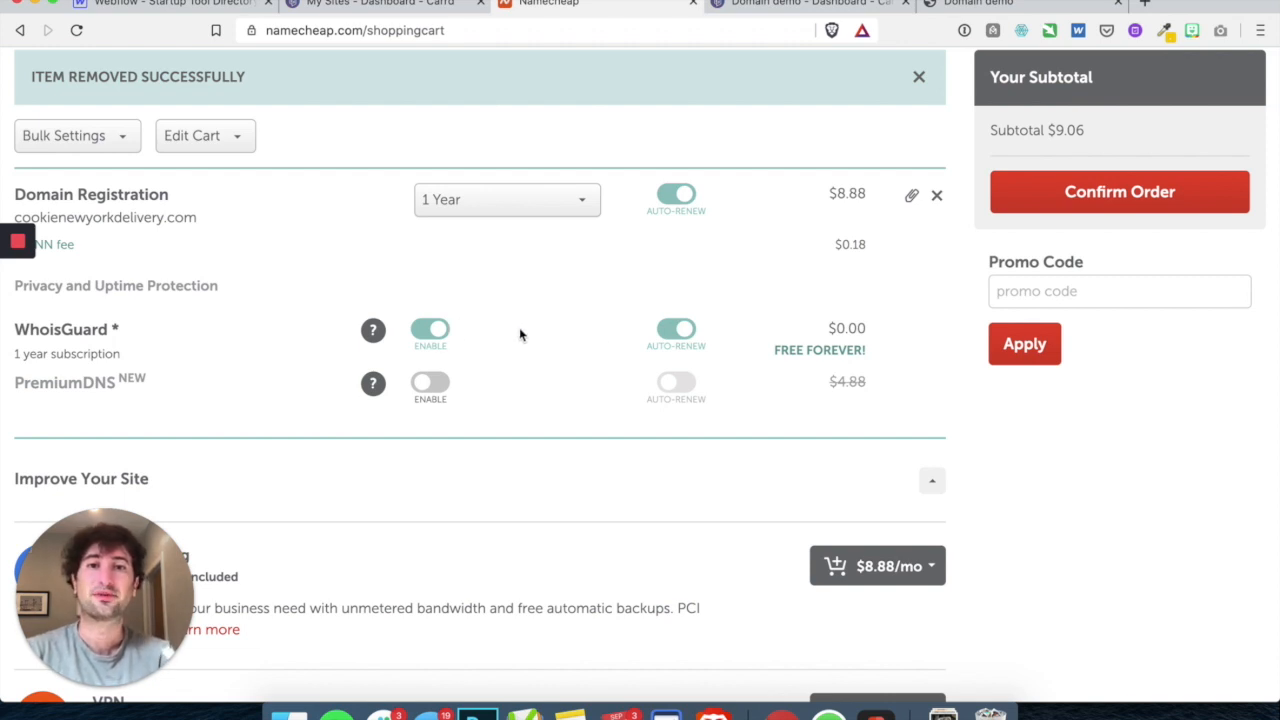
pyautogui.scroll(-1, 519, 335)
pyautogui.scroll(-1, 519, 335)
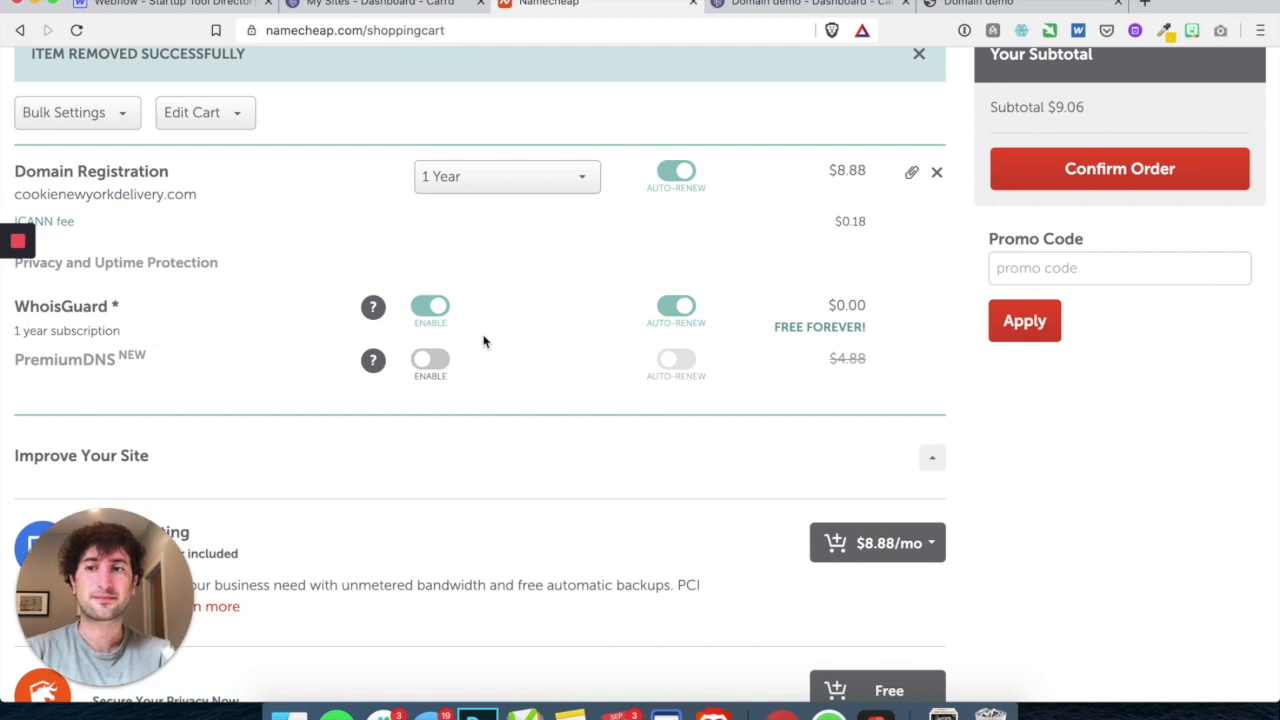
pyautogui.scroll(-1, 483, 340)
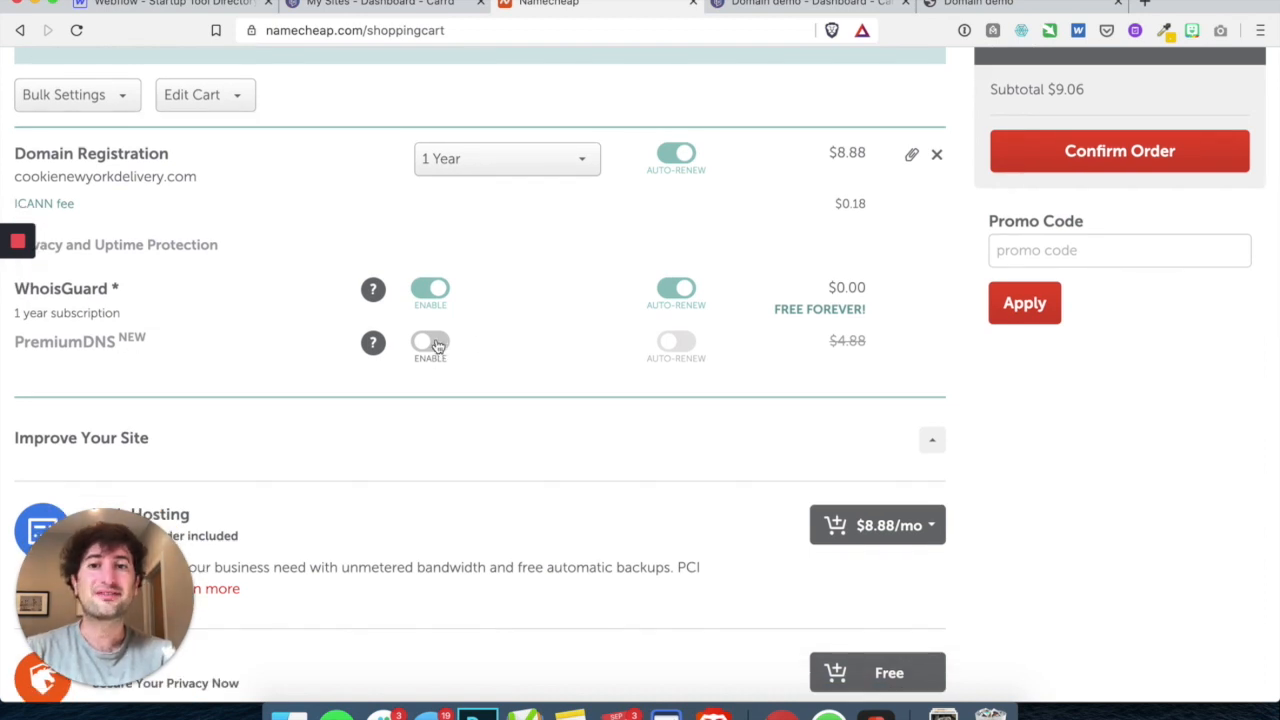
pyautogui.scroll(2, 515, 359)
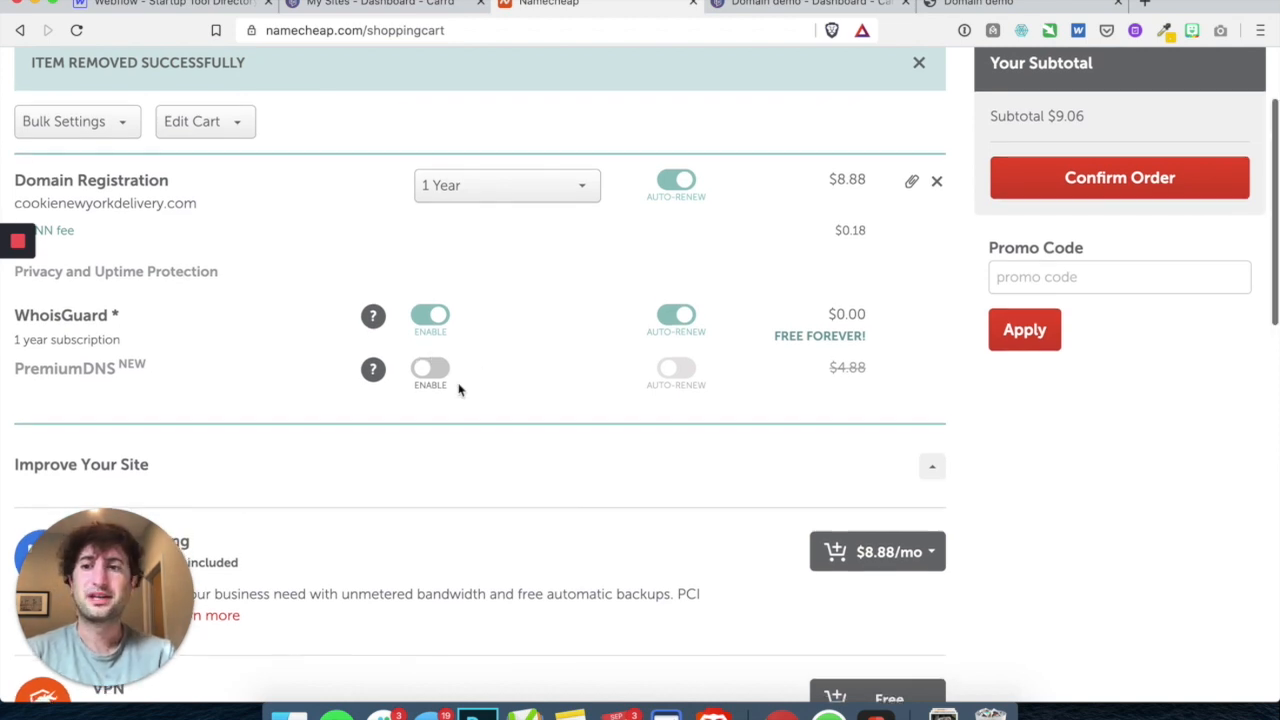
# Step: Review the optional add-ons offered under Improve Your Site, such as hosting, VPN, email and SSL, and return to the order summary
pyautogui.scroll(-5, 457, 386)
pyautogui.scroll(-3, 341, 302)
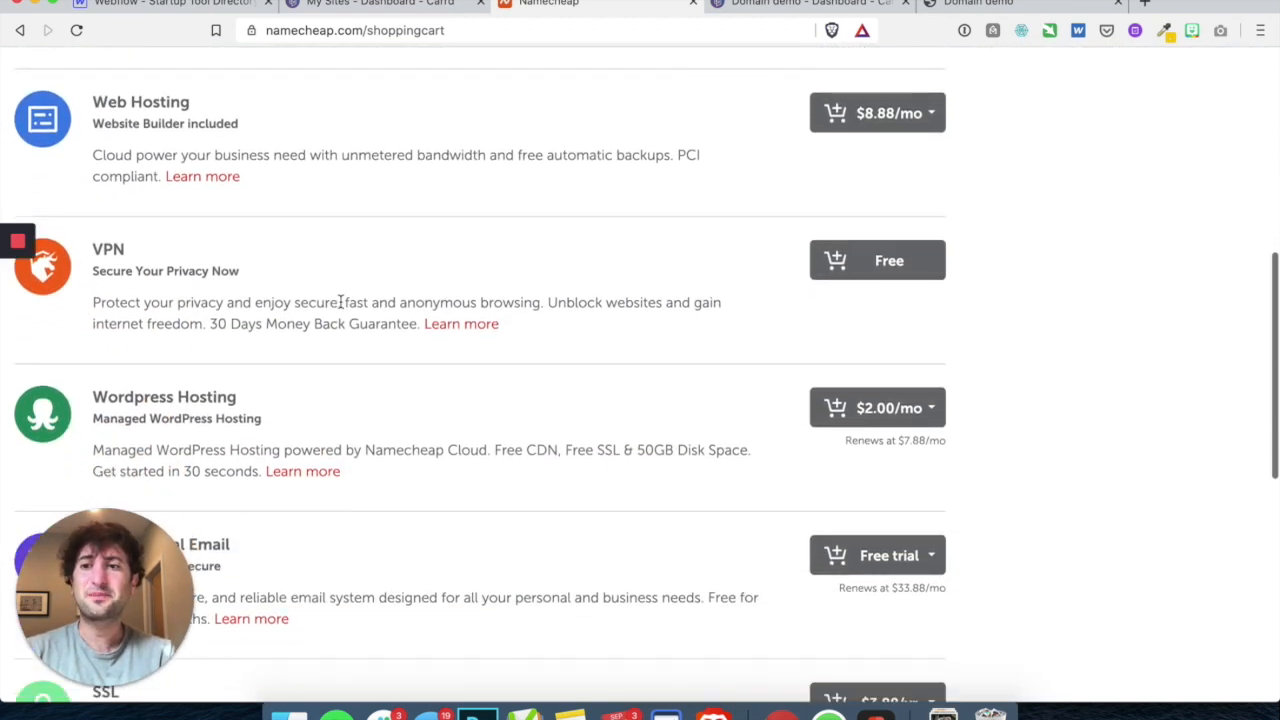
pyautogui.scroll(-3, 420, 294)
pyautogui.scroll(-5, 395, 350)
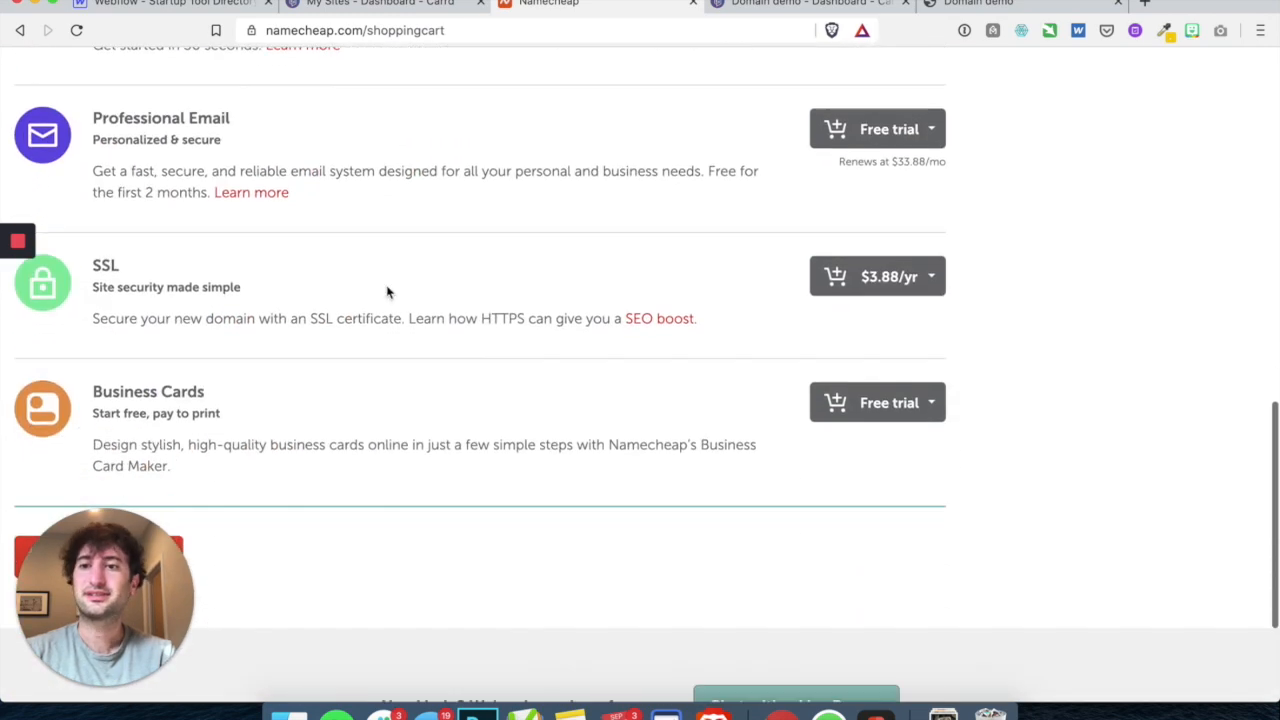
pyautogui.scroll(20, 396, 330)
pyautogui.scroll(-15, 397, 330)
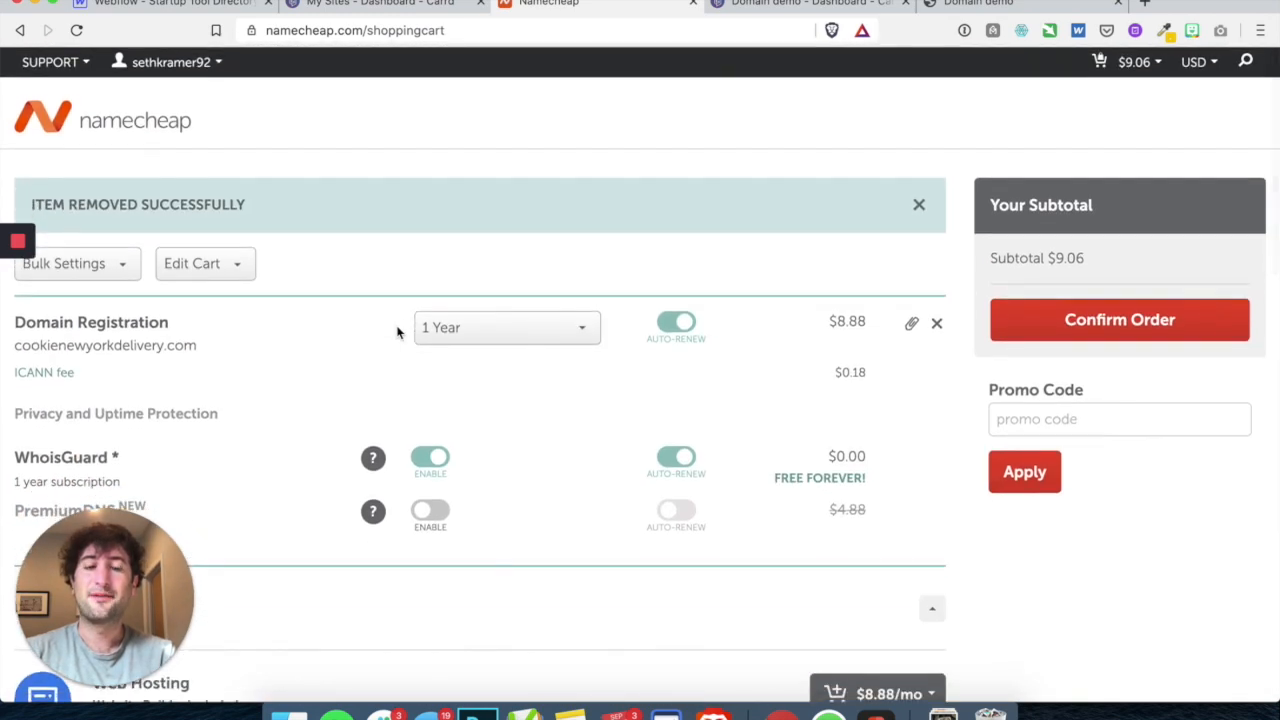
pyautogui.scroll(10, 397, 329)
pyautogui.scroll(1, 900, 280)
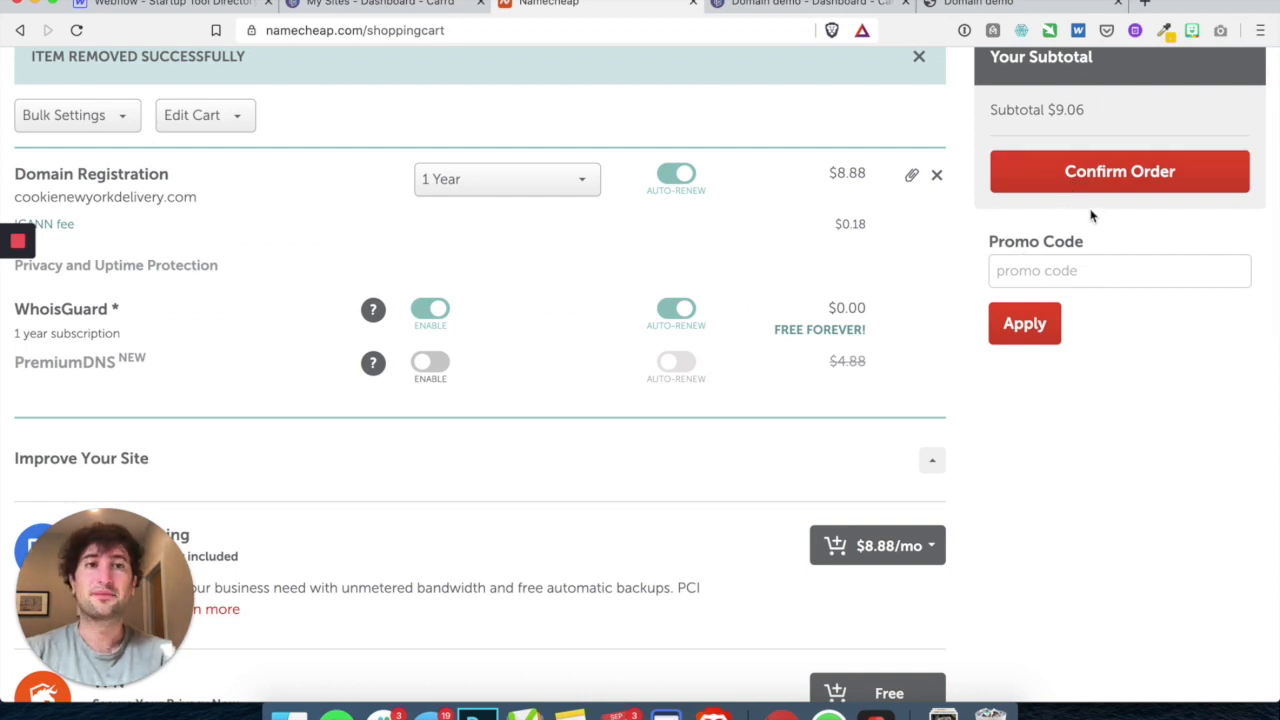
pyautogui.scroll(3, 590, 420)
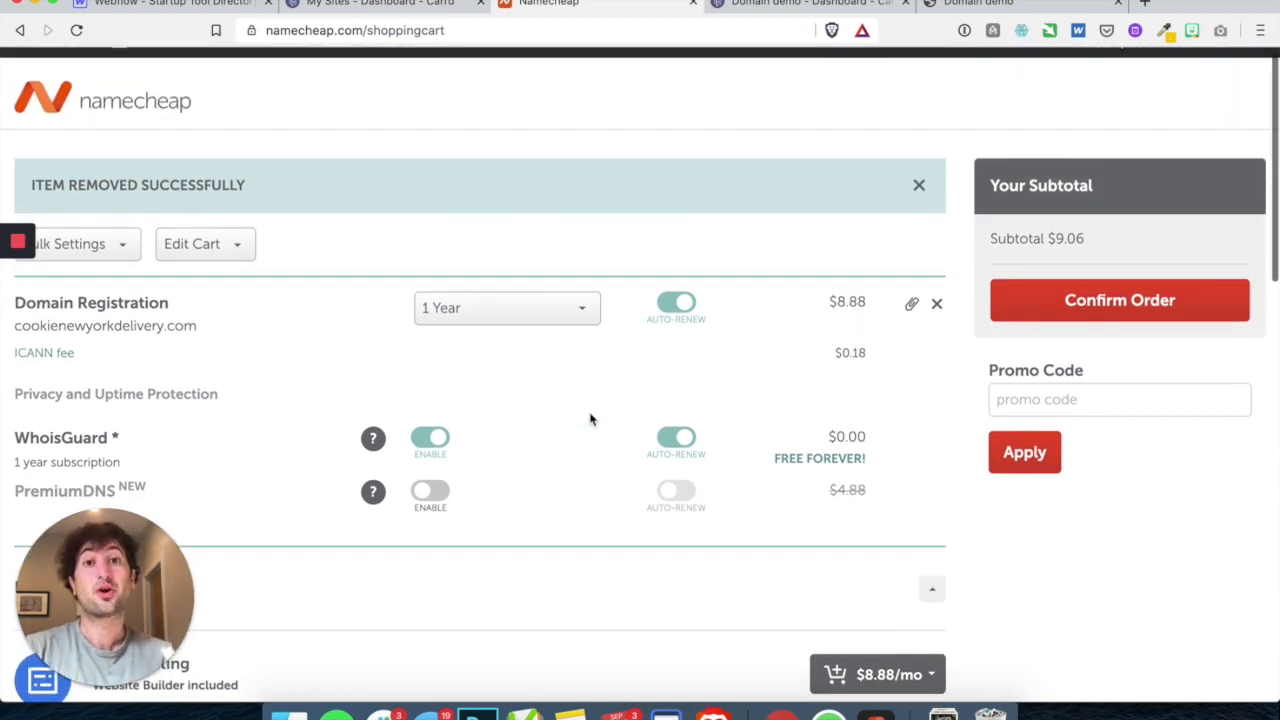
pyautogui.scroll(-1, 590, 420)
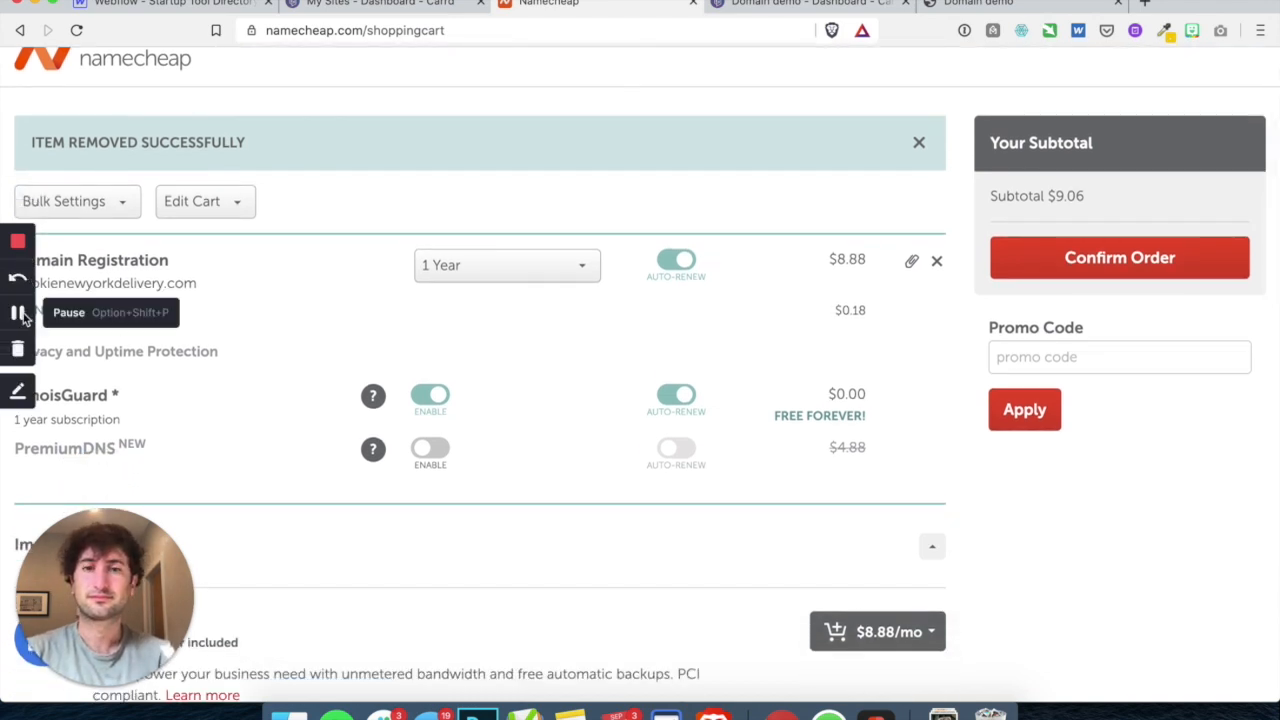
pyautogui.click(17, 313)
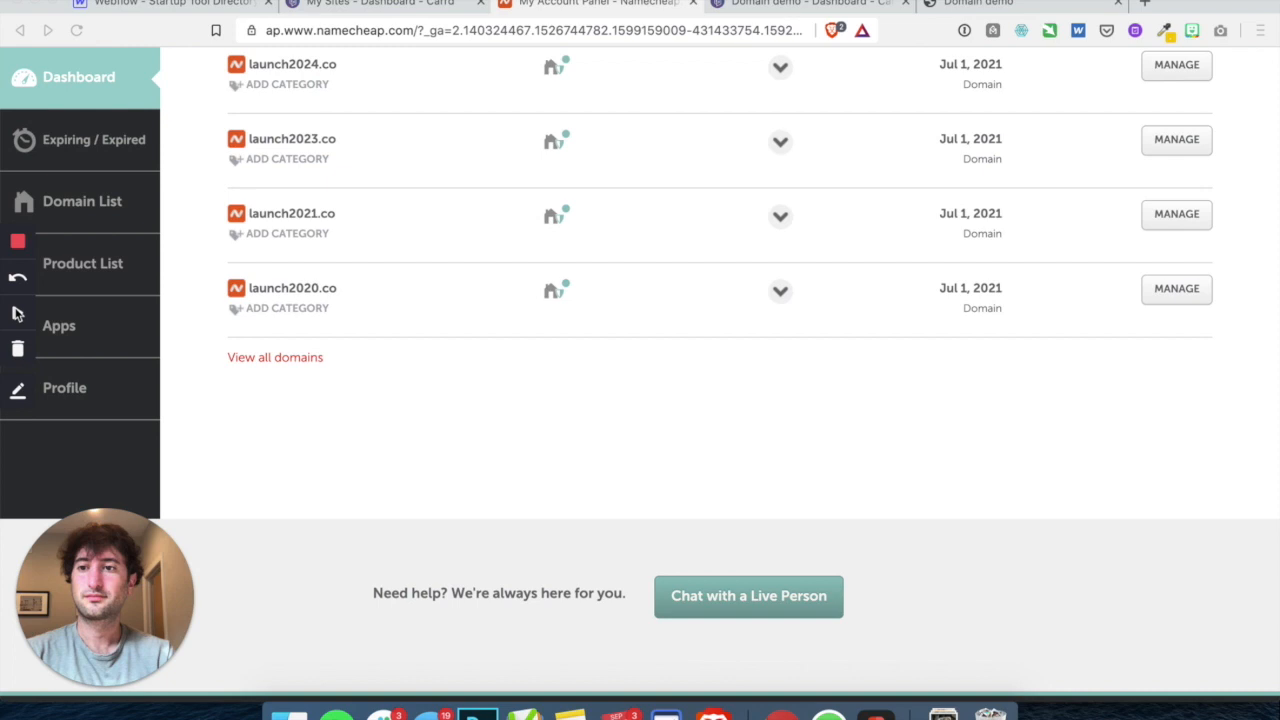
# Step: Open the management page of the already owned launch2021.co domain from the account's domain list
pyautogui.scroll(-4, 428, 343)
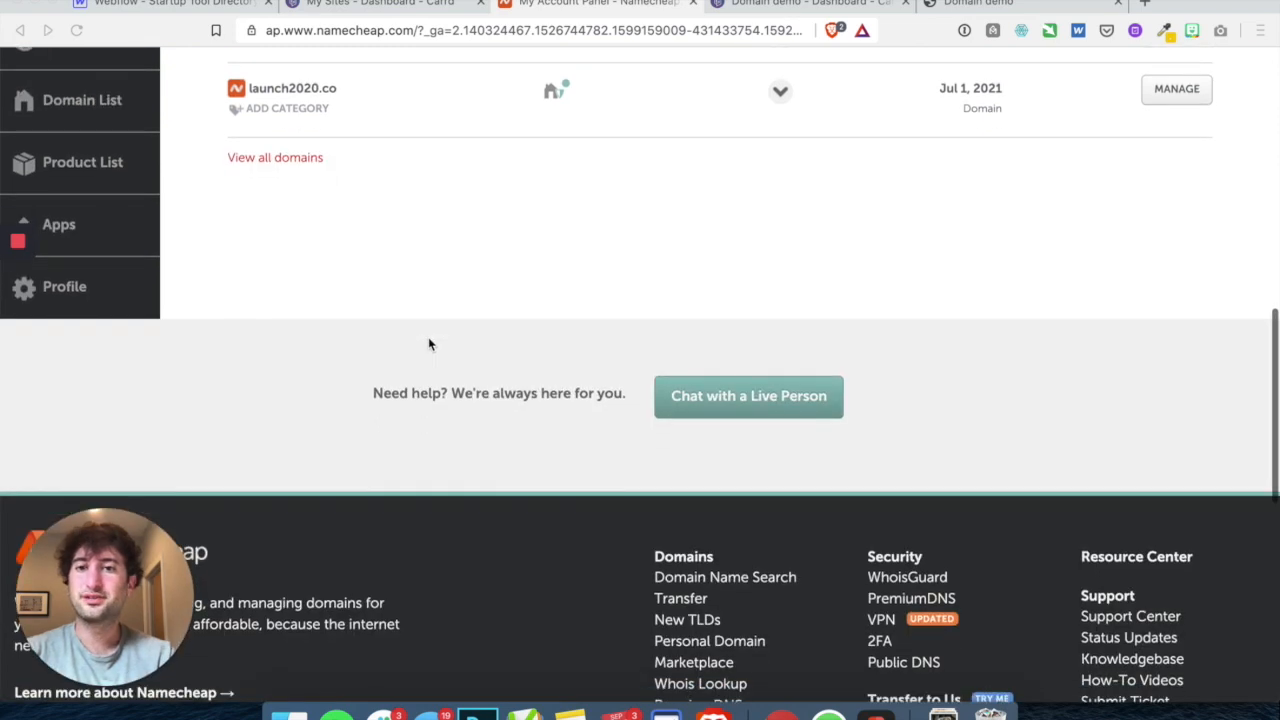
pyautogui.scroll(1, 429, 339)
pyautogui.scroll(-1, 429, 339)
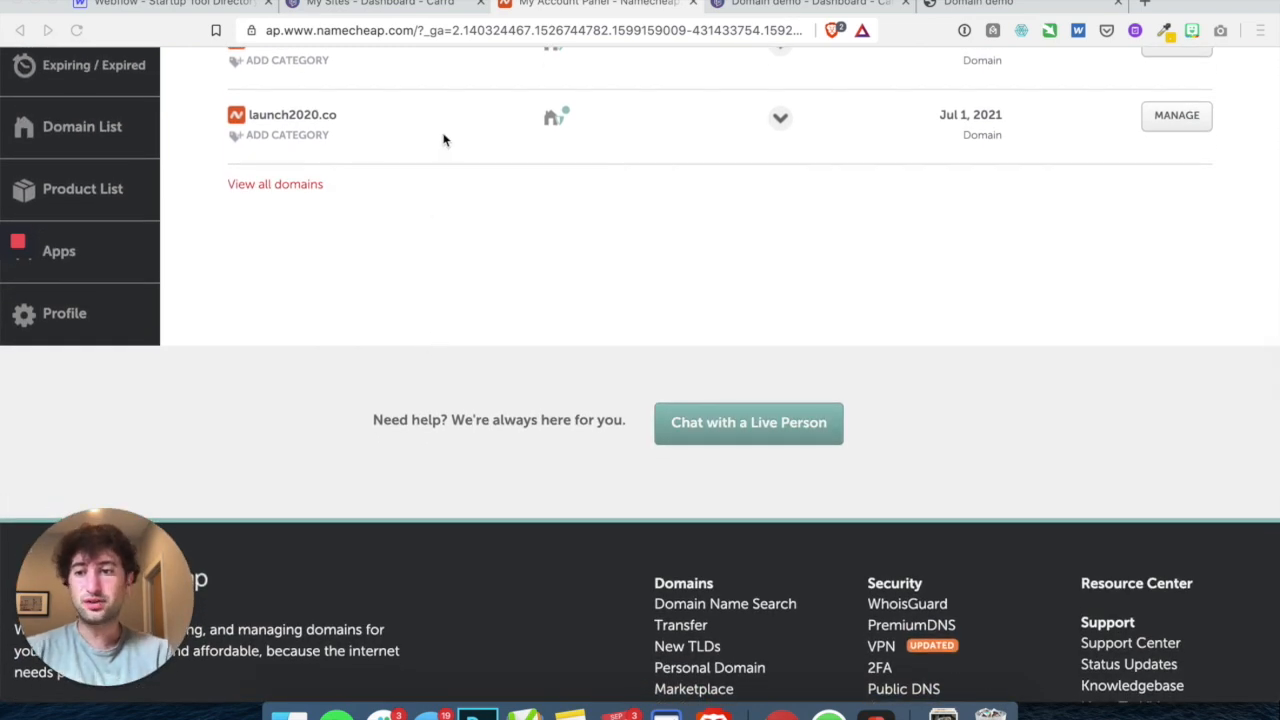
pyautogui.click(1180, 118)
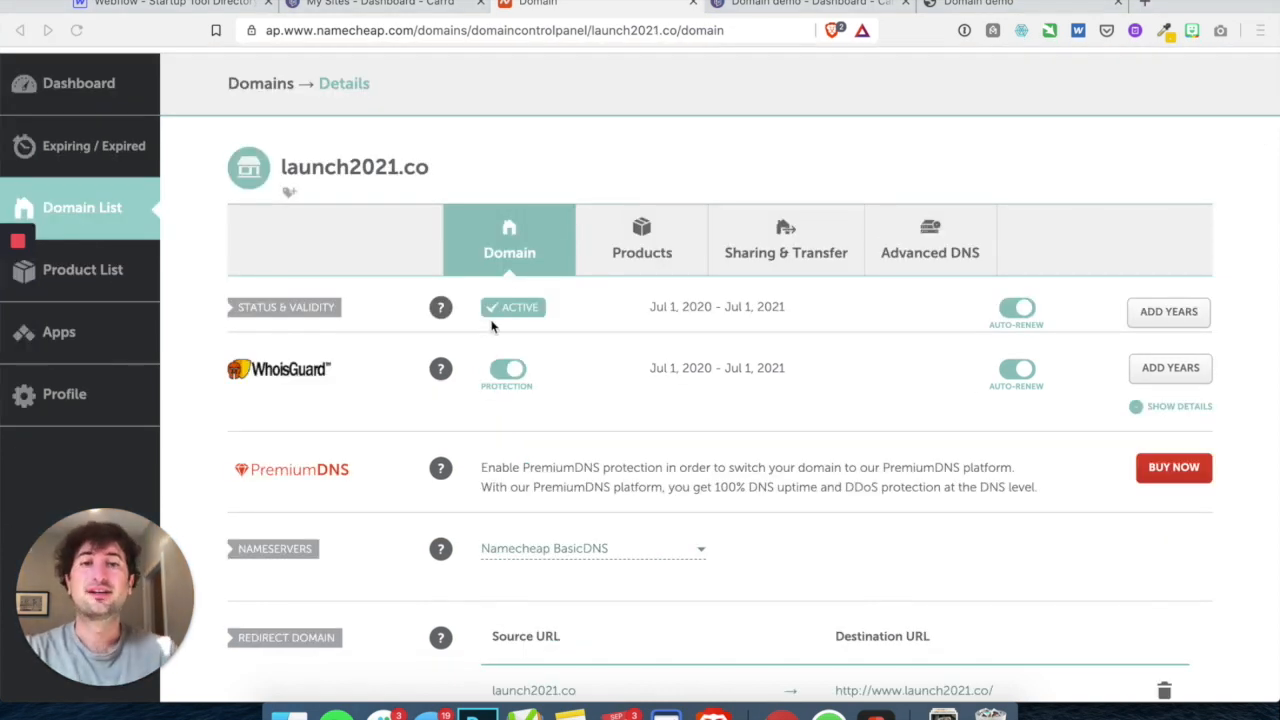
# Step: Open the Advanced DNS settings of launch2021.co and bring its host records into view
pyautogui.click(948, 258)
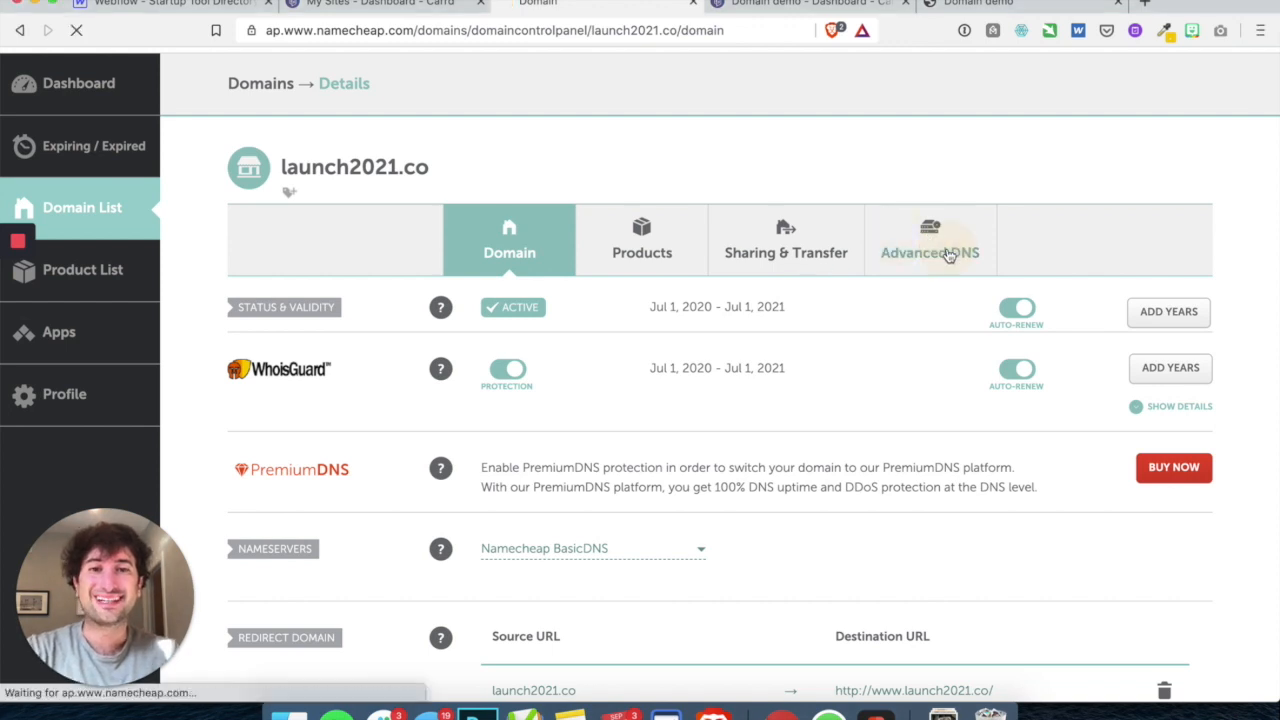
pyautogui.scroll(-1, 618, 309)
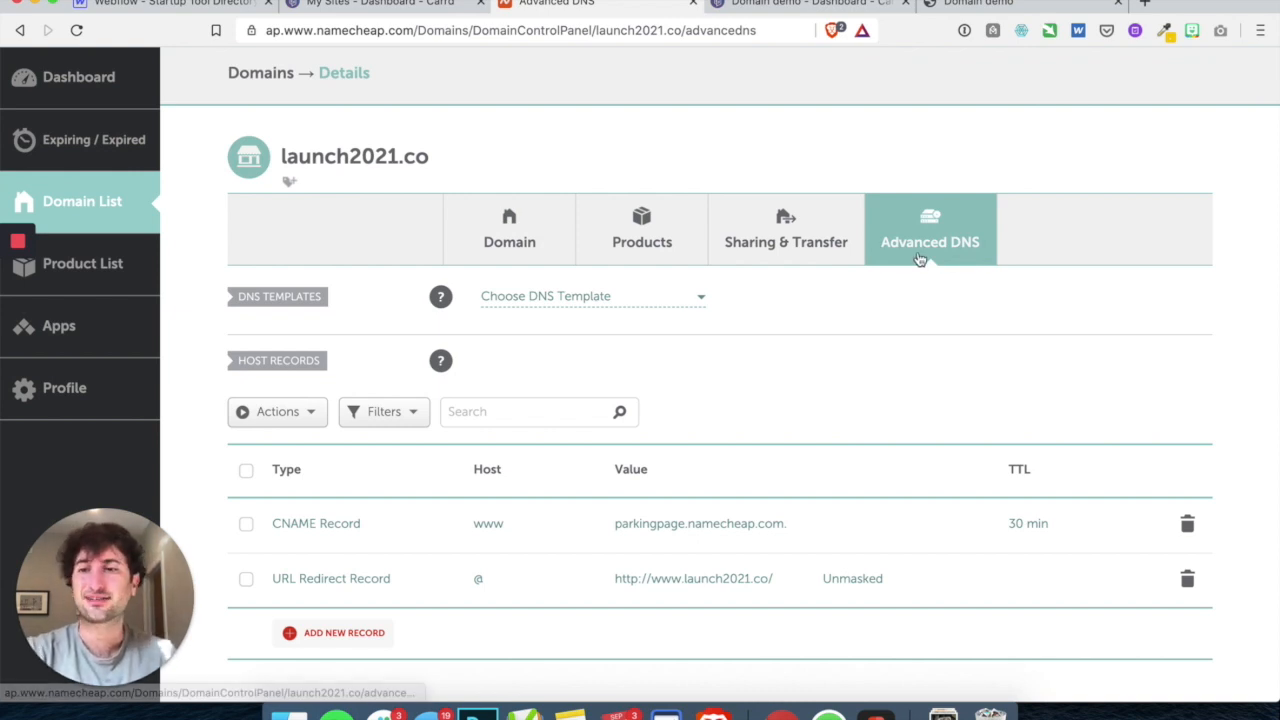
pyautogui.scroll(-1, 943, 251)
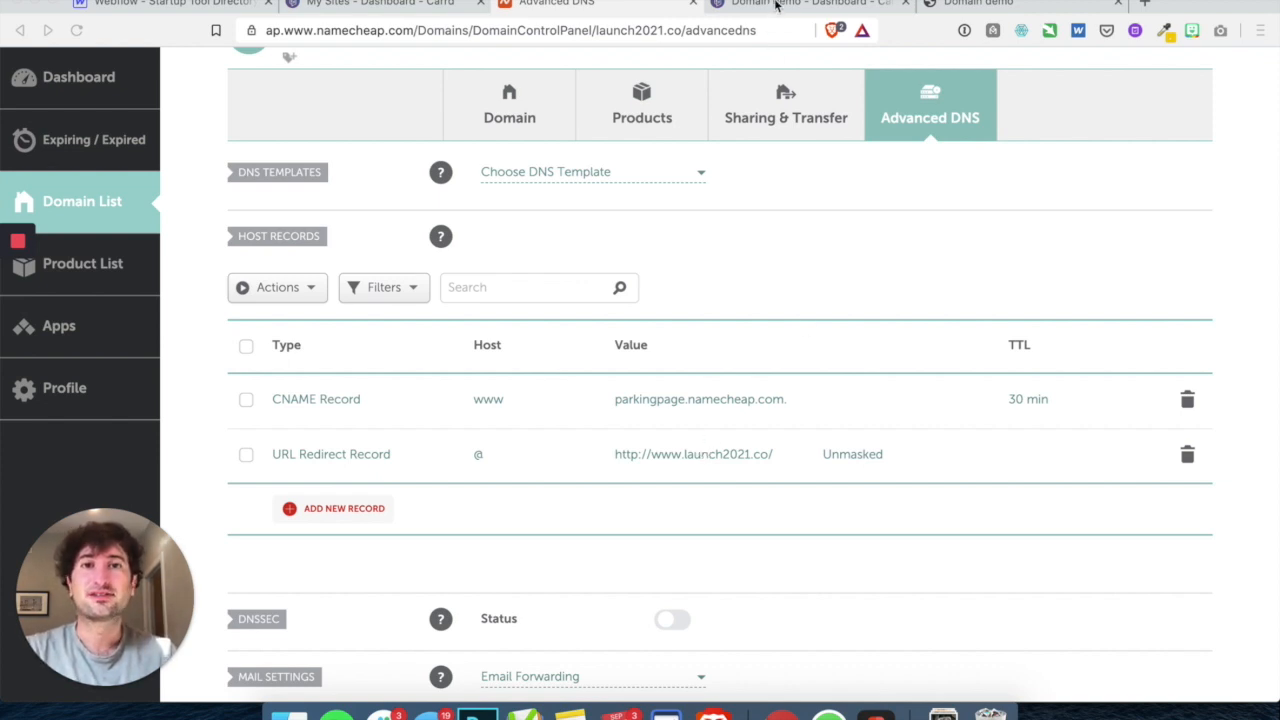
# Step: Switch to the Carrd dashboard and open the Meditation Landing Page site at meditation123.carrd.co for editing
pyautogui.click(397, 4)
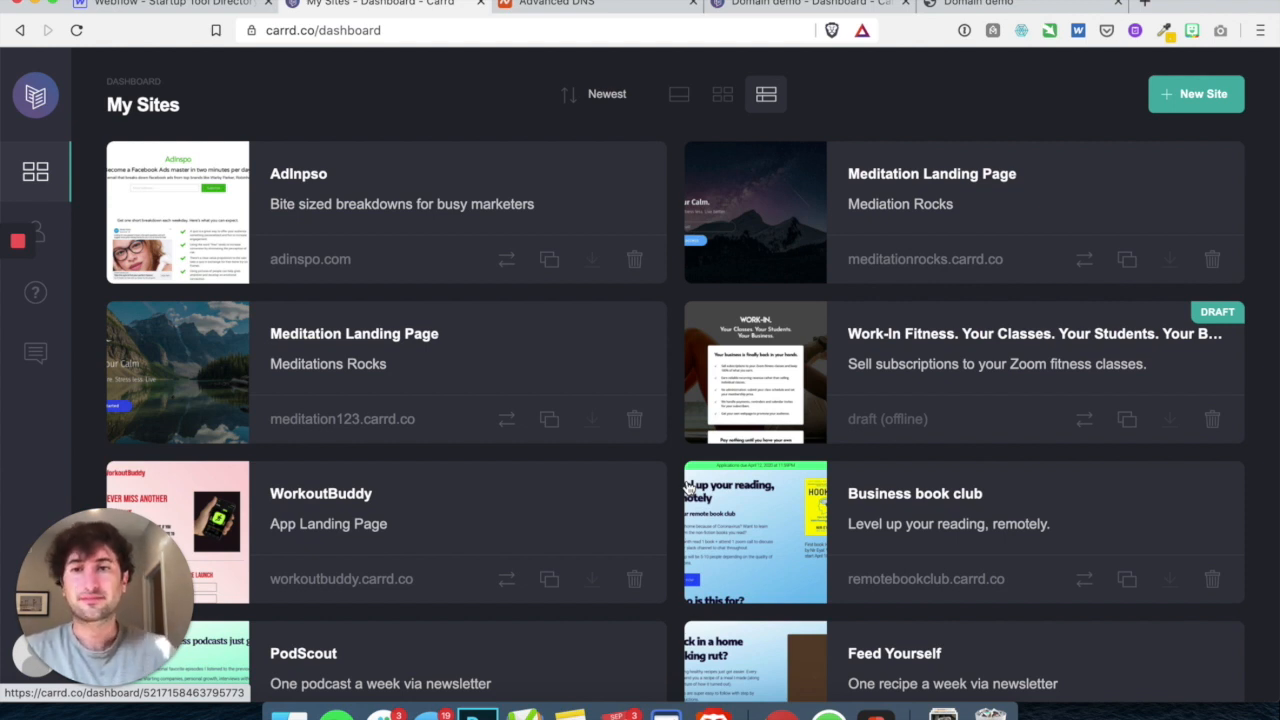
pyautogui.click(402, 349)
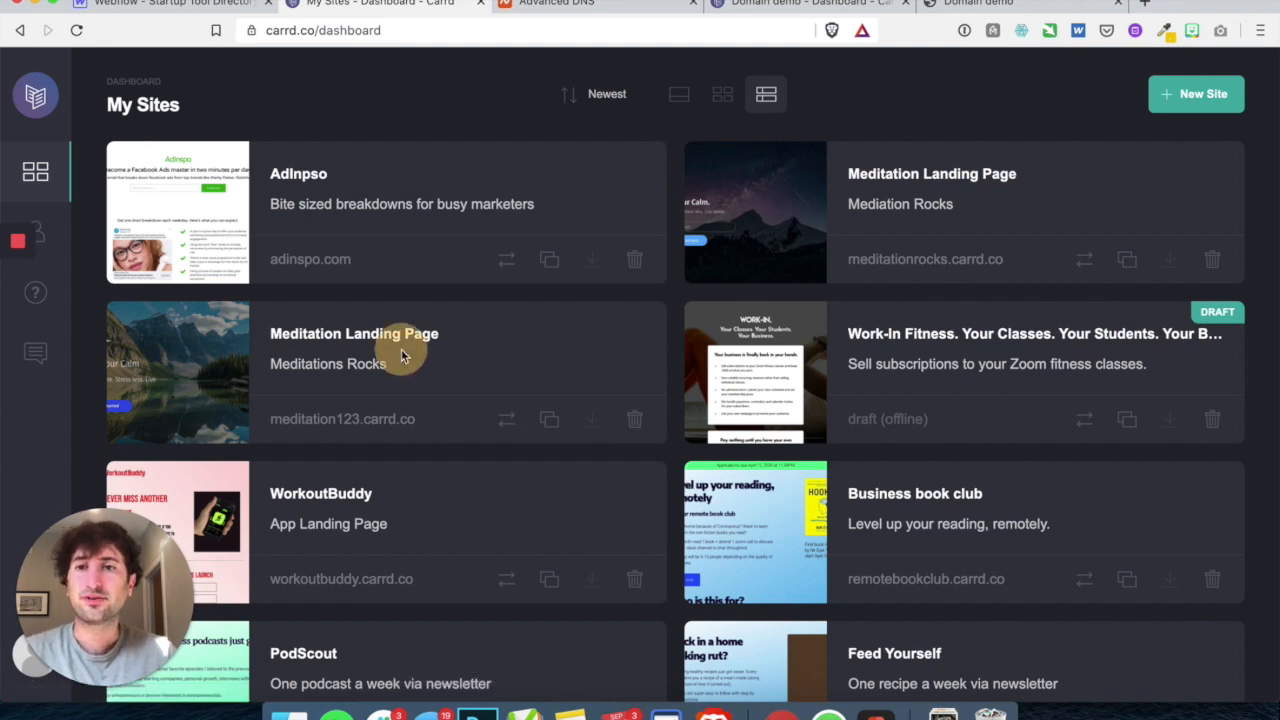
pyautogui.click(197, 354)
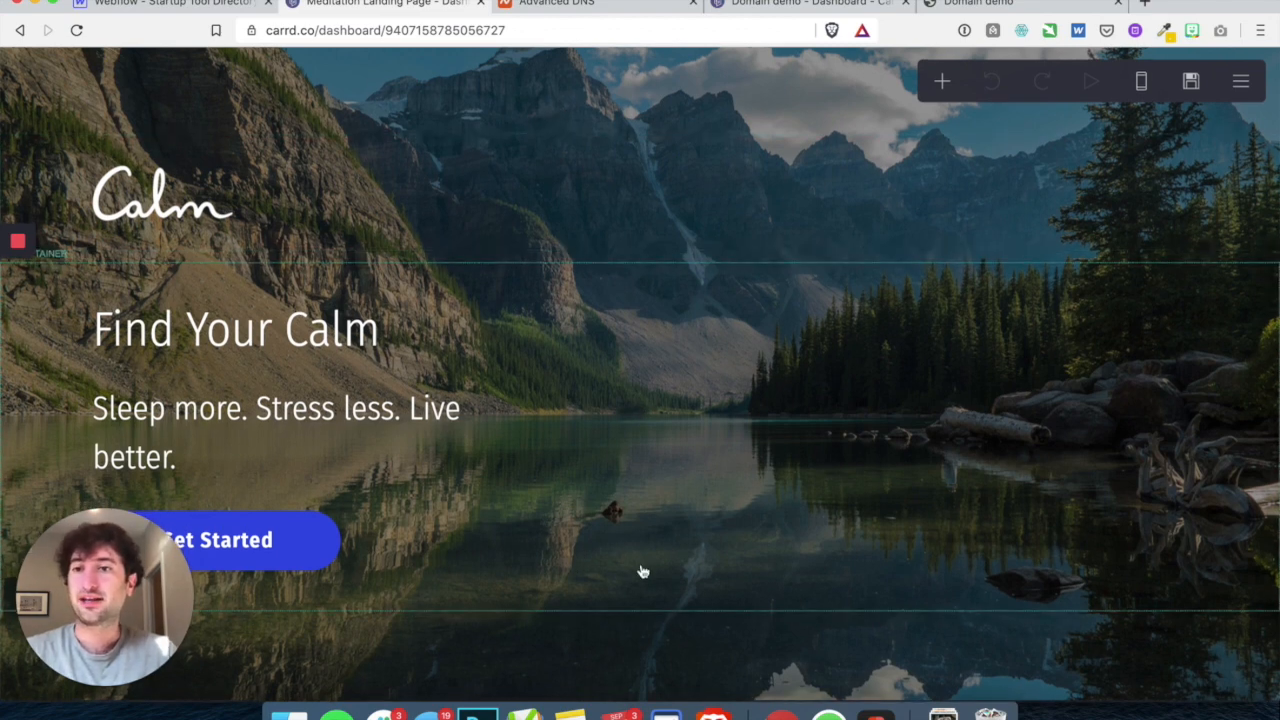
pyautogui.moveTo(149, 591); pyautogui.dragTo(1174, 595)
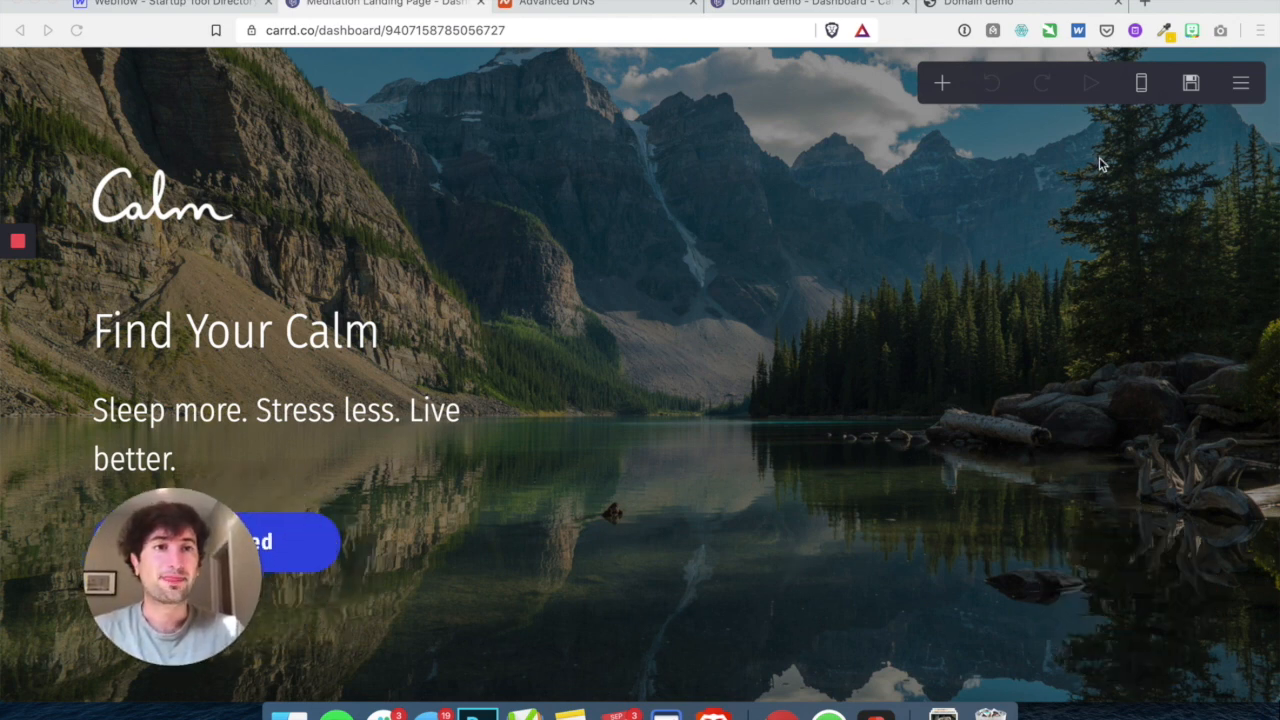
# Step: Open the site's publish settings and choose publishing to a custom domain
pyautogui.click(1171, 106)
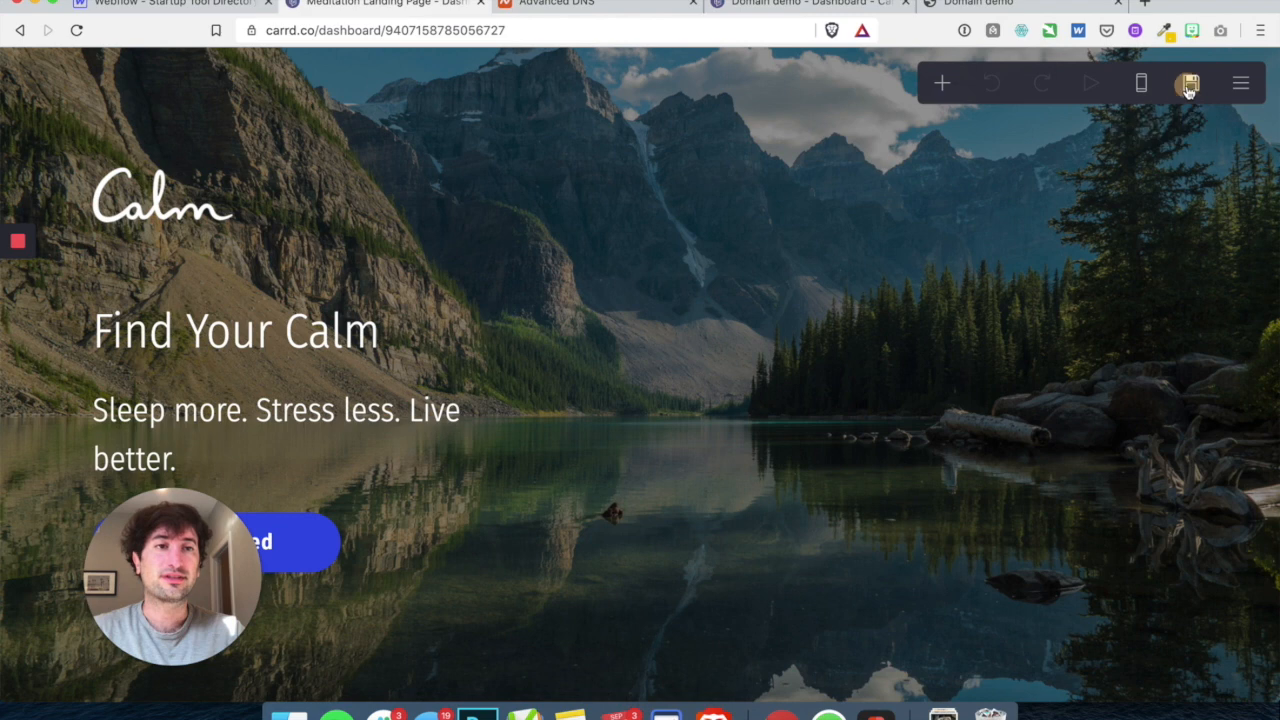
pyautogui.click(1192, 86)
pyautogui.moveTo(162, 528); pyautogui.dragTo(1135, 595)
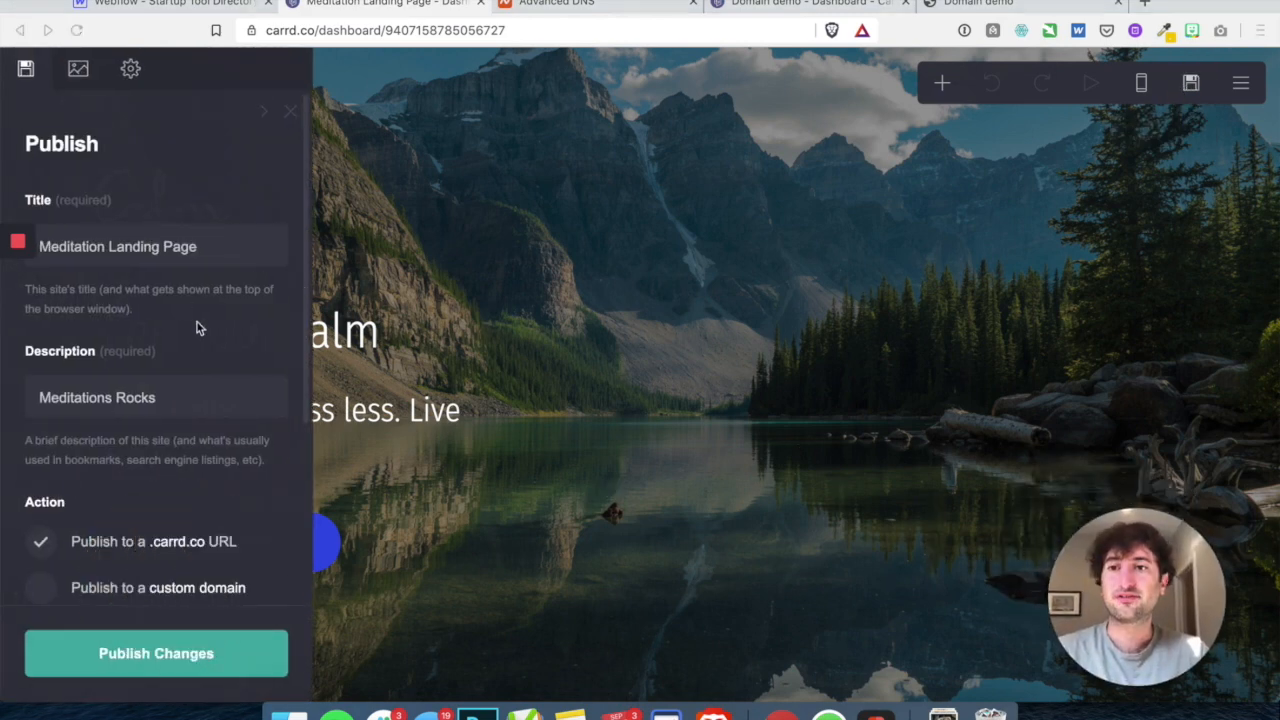
pyautogui.scroll(-3, 165, 384)
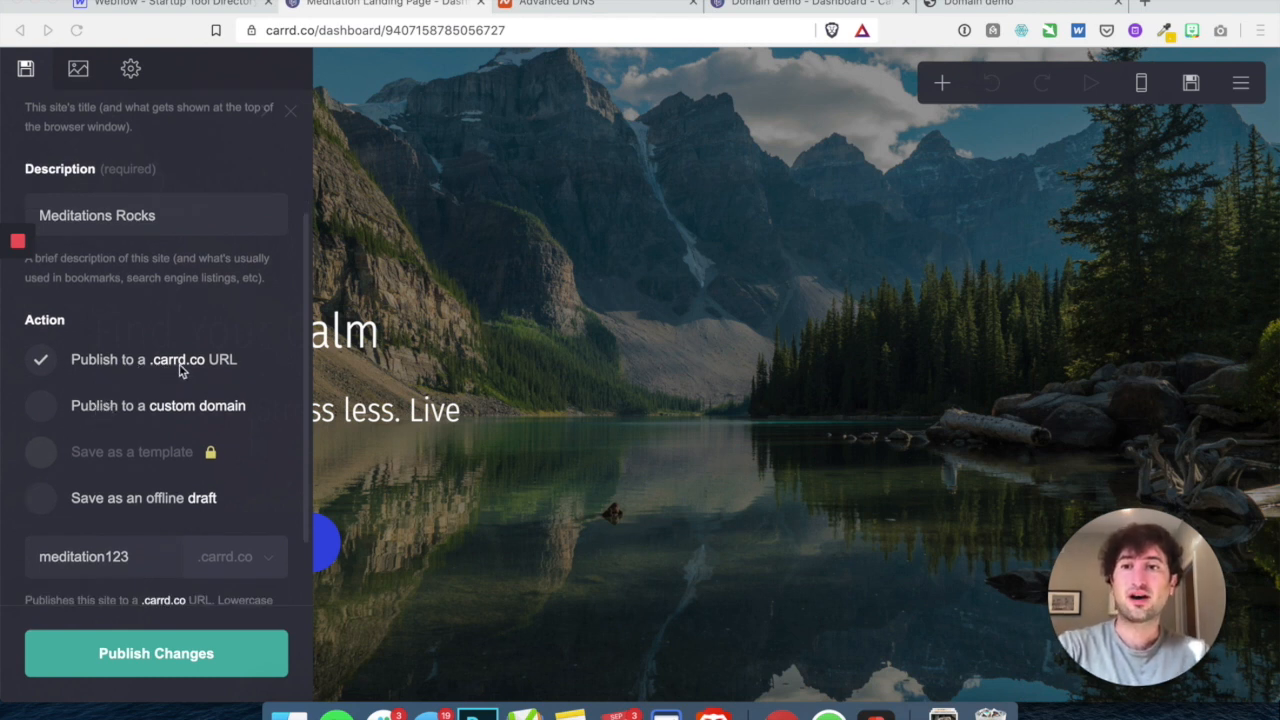
pyautogui.scroll(-1, 213, 372)
pyautogui.click(50, 376)
pyautogui.scroll(-5, 50, 387)
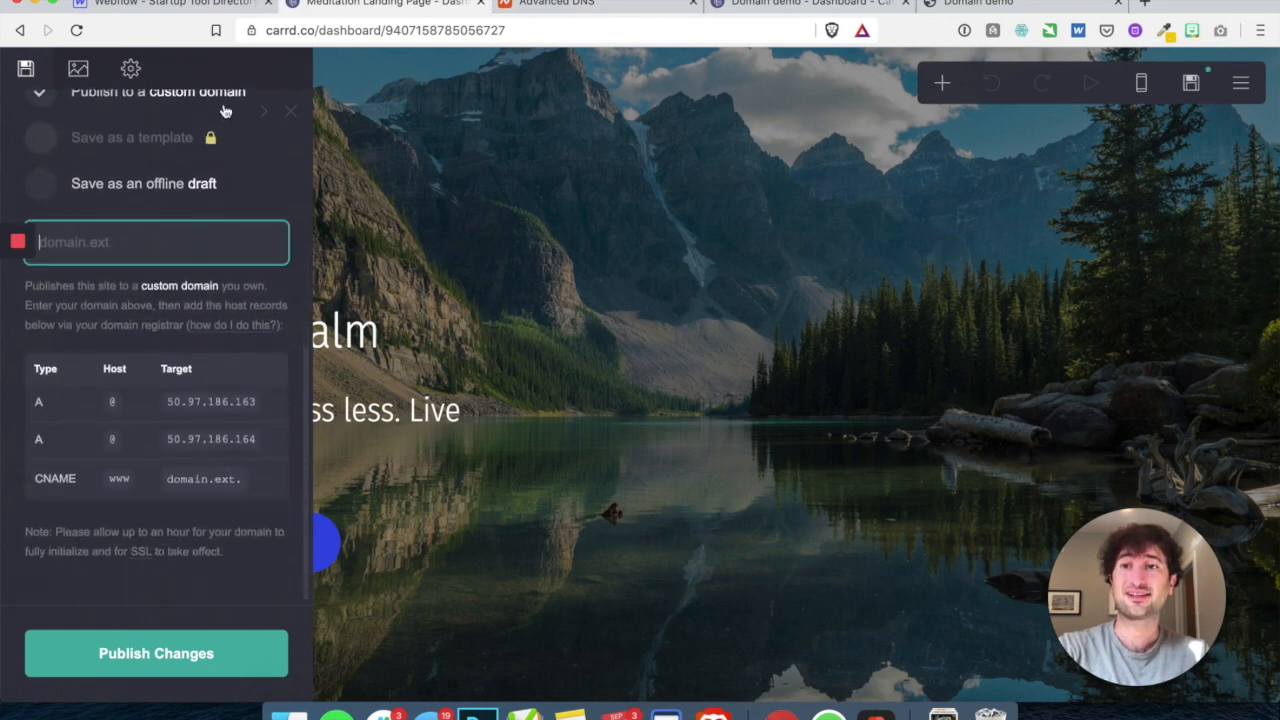
# Step: Check the owned domain's name in Namecheap and enter launch2021.co as the custom domain in Carrd's publish settings
pyautogui.click(560, 8)
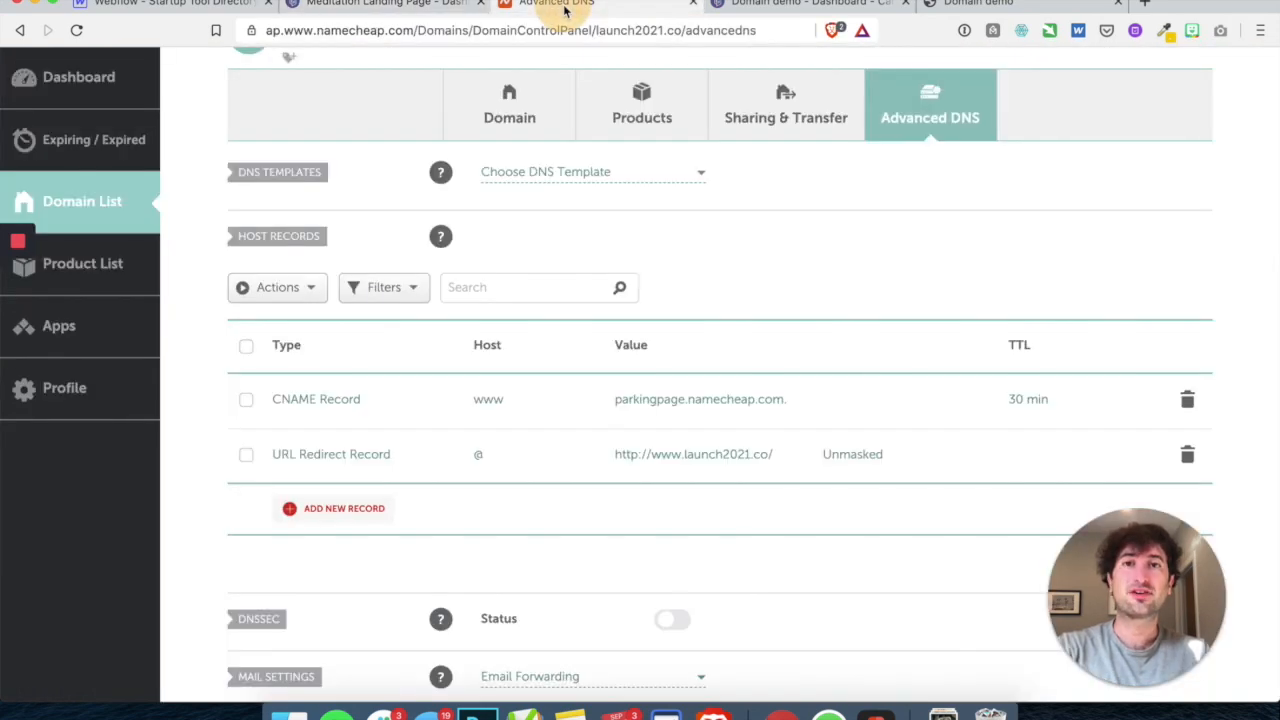
pyautogui.scroll(1, 583, 313)
pyautogui.scroll(1, 583, 313)
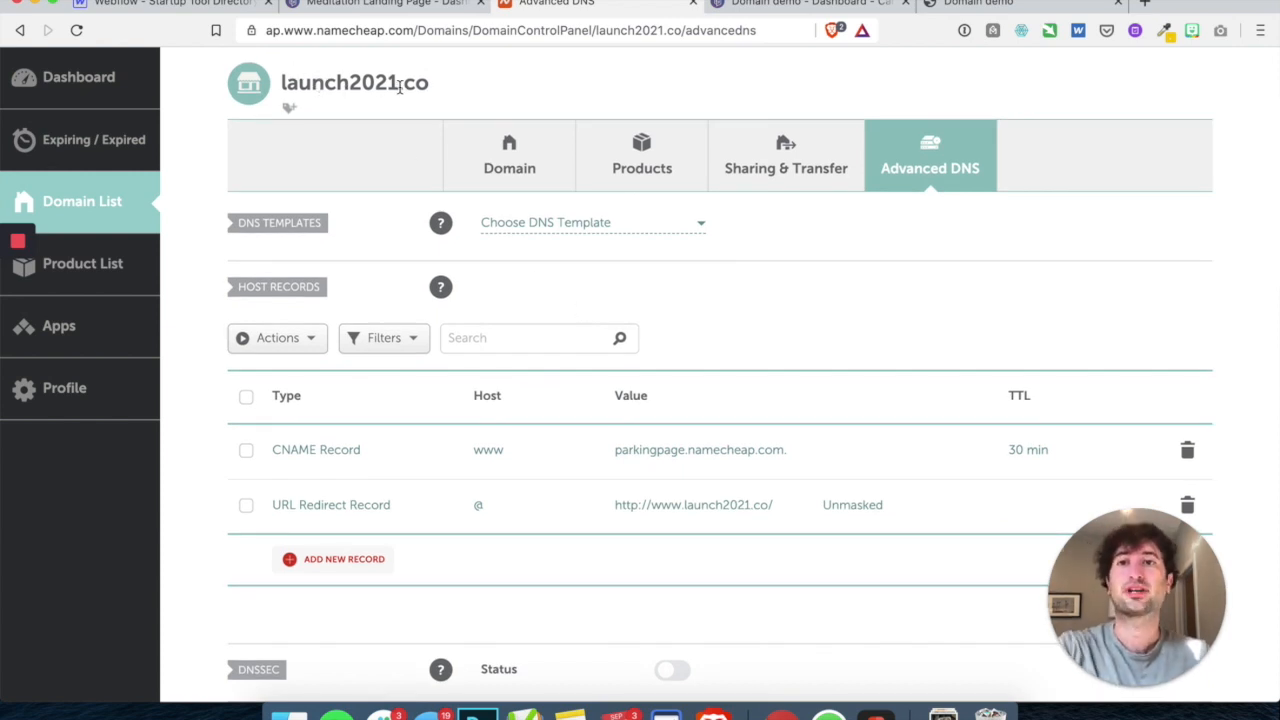
pyautogui.click(384, 2)
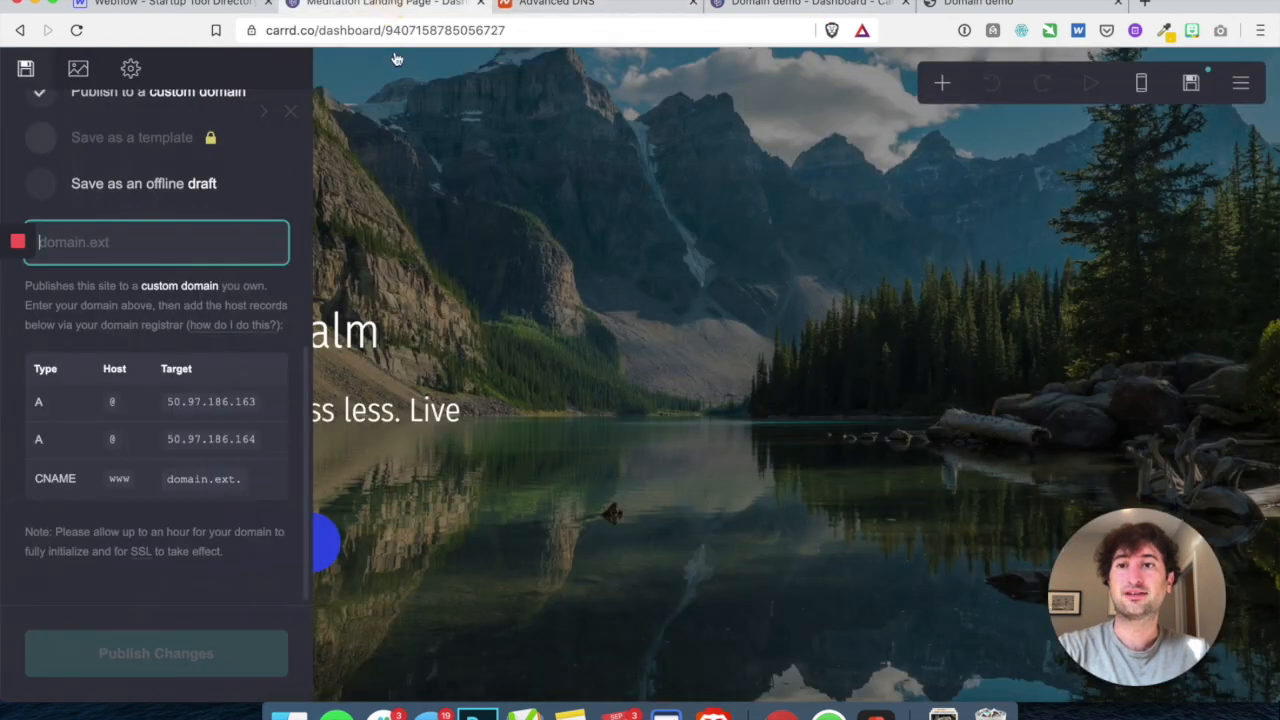
pyautogui.write('launch2021.co')
pyautogui.click(268, 203)
pyautogui.scroll(2, 150, 250)
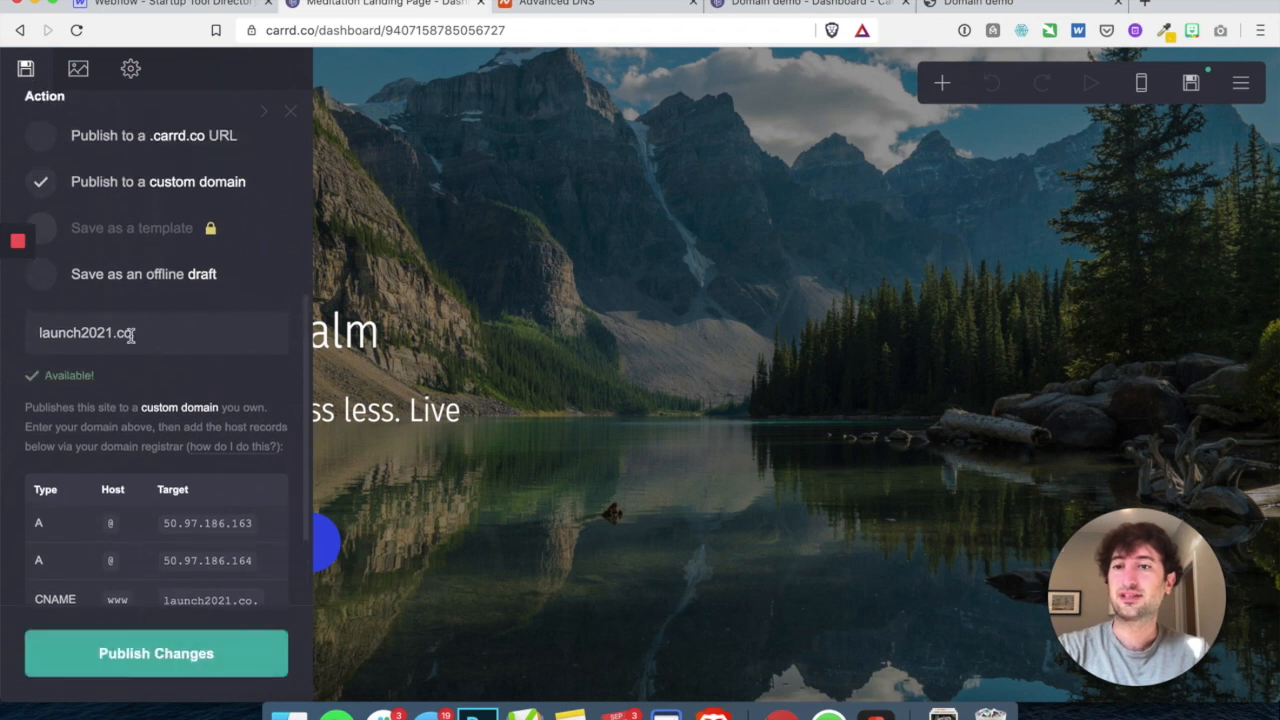
pyautogui.scroll(-1, 118, 356)
pyautogui.scroll(-3, 118, 356)
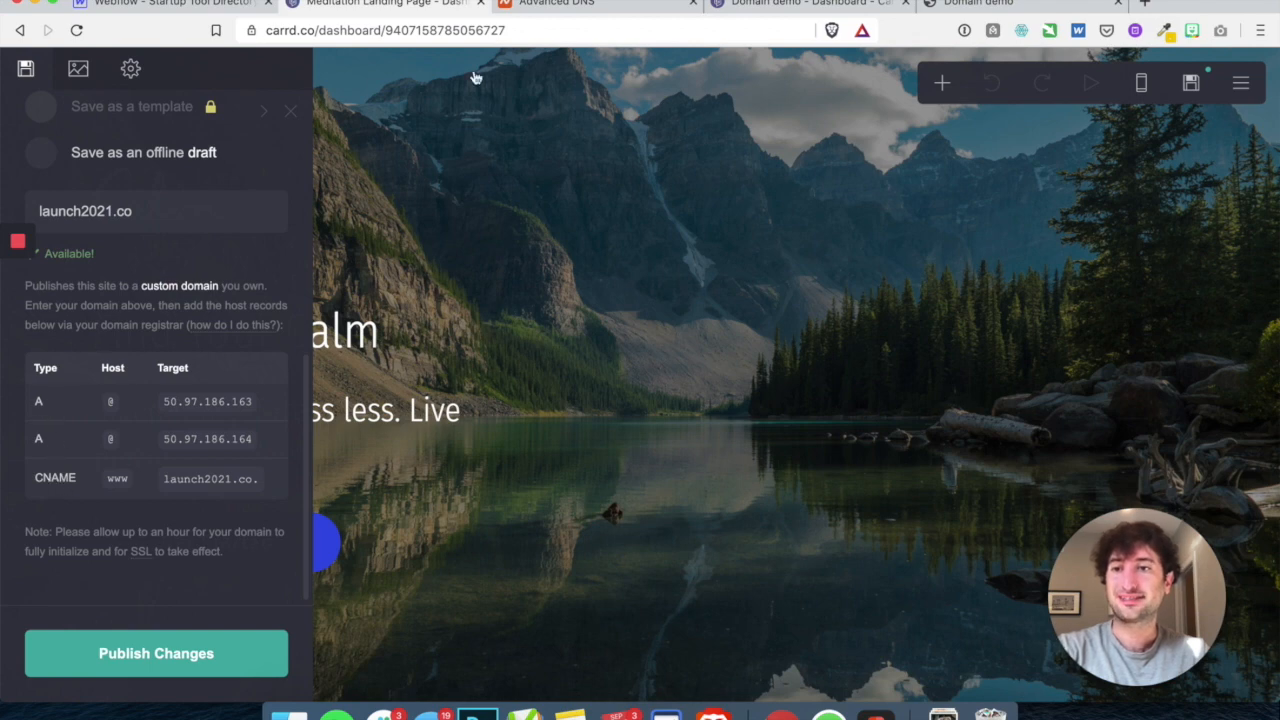
# Step: Return to Namecheap's Advanced DNS page and start a new A record with host @
pyautogui.click(560, 6)
pyautogui.scroll(-1, 500, 413)
pyautogui.scroll(-1, 500, 413)
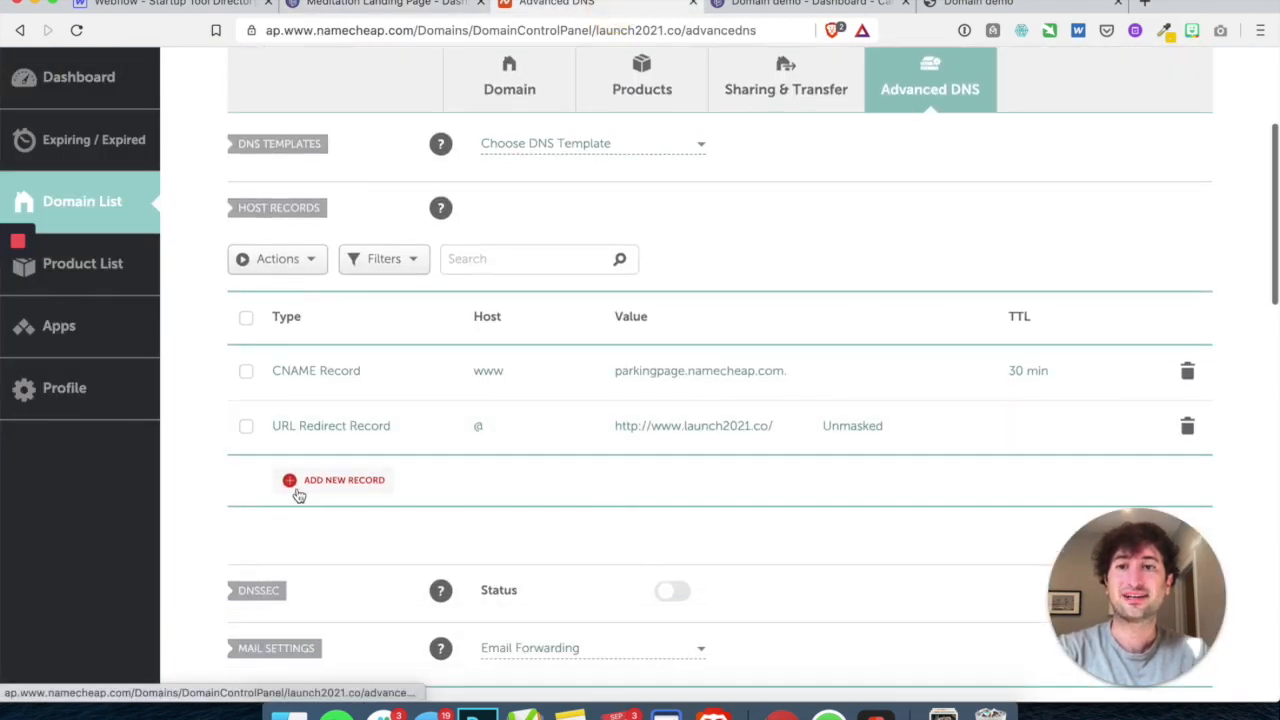
pyautogui.click(320, 480)
pyautogui.click(345, 286)
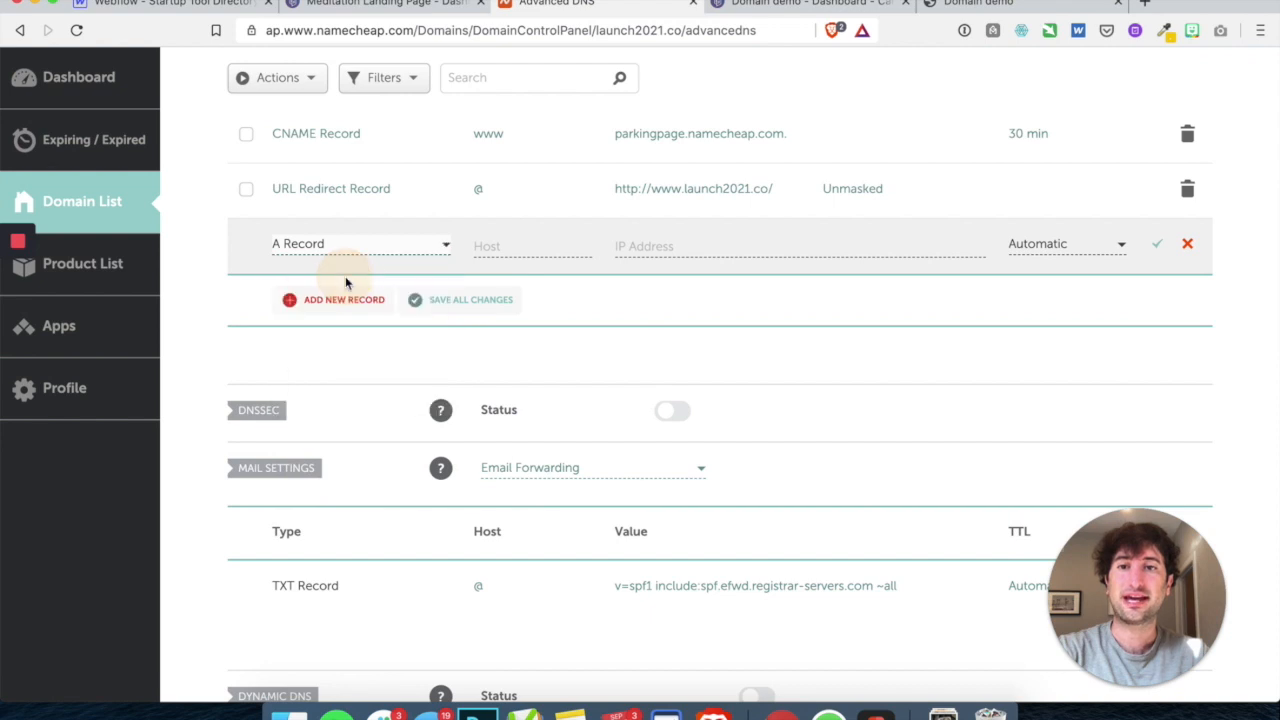
pyautogui.click(502, 245)
pyautogui.scroll(2, 502, 245)
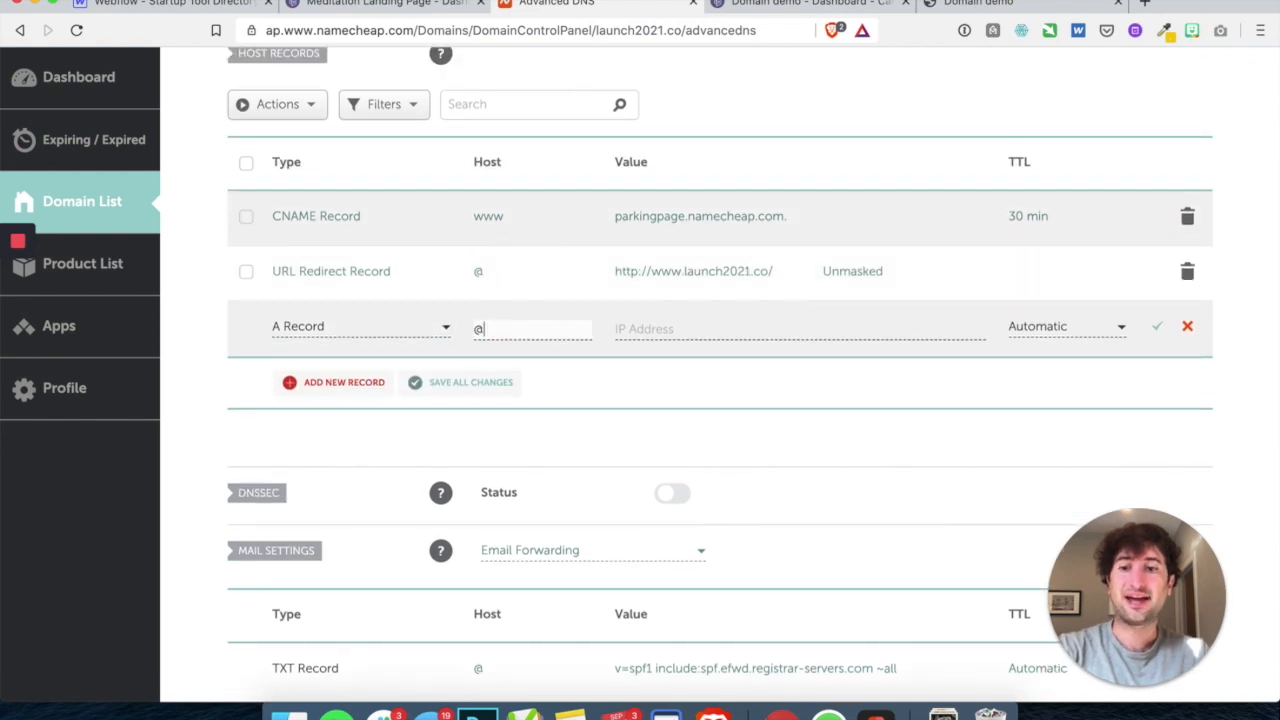
pyautogui.write('@')
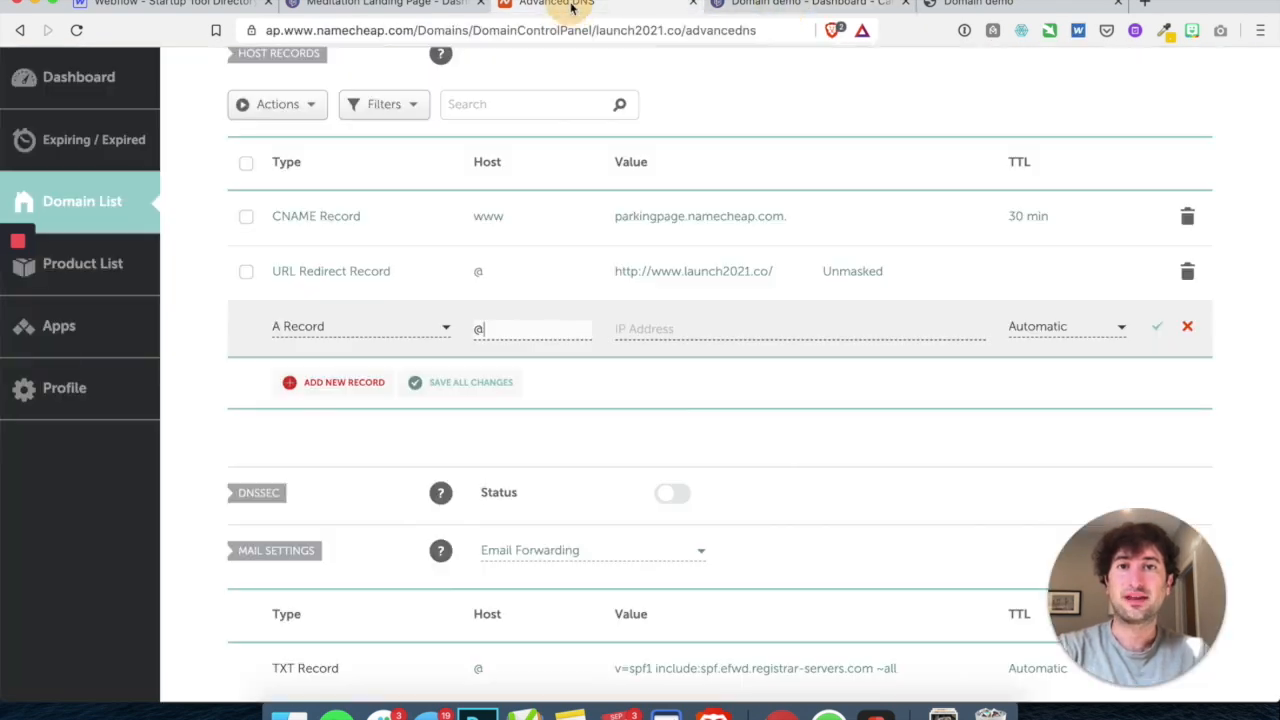
# Step: Copy the first A record target, 50.97.186.163, from Carrd into the new Namecheap record's value and save the record
pyautogui.click(390, 5)
pyautogui.click(194, 403)
pyautogui.click(194, 405)
pyautogui.press('super+c')
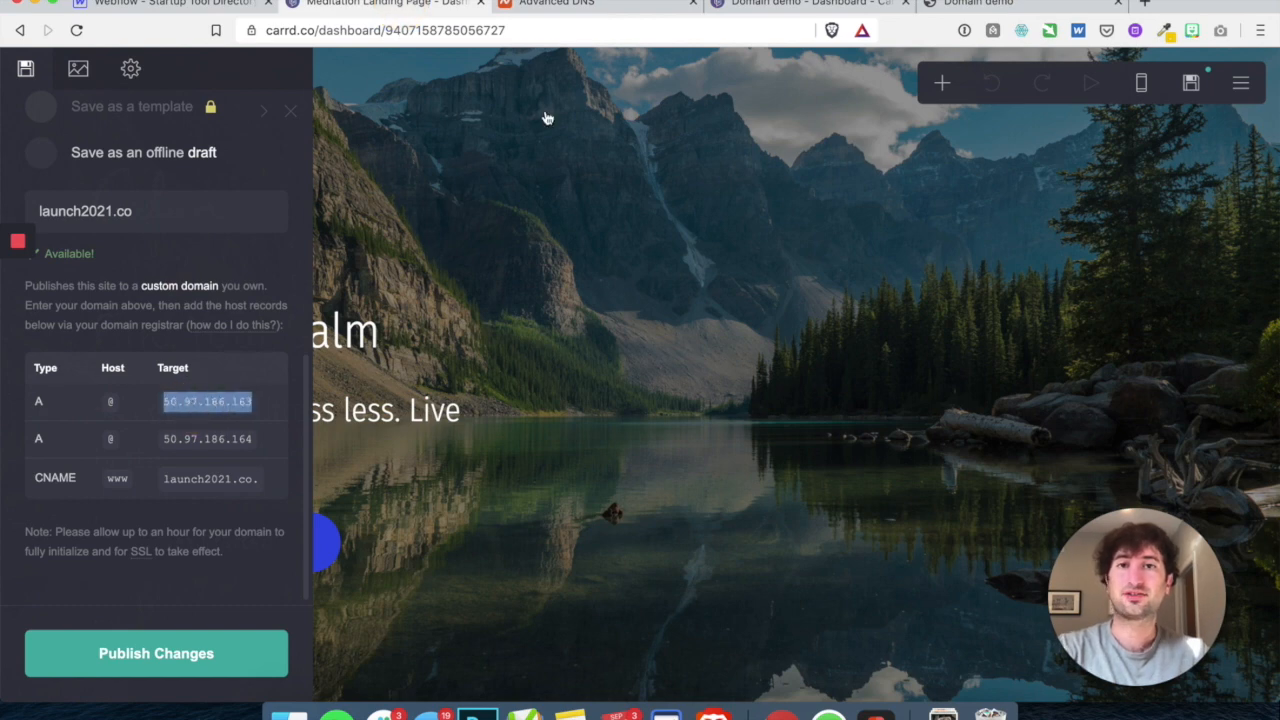
pyautogui.click(552, 5)
pyautogui.click(645, 328)
pyautogui.press('super+v')
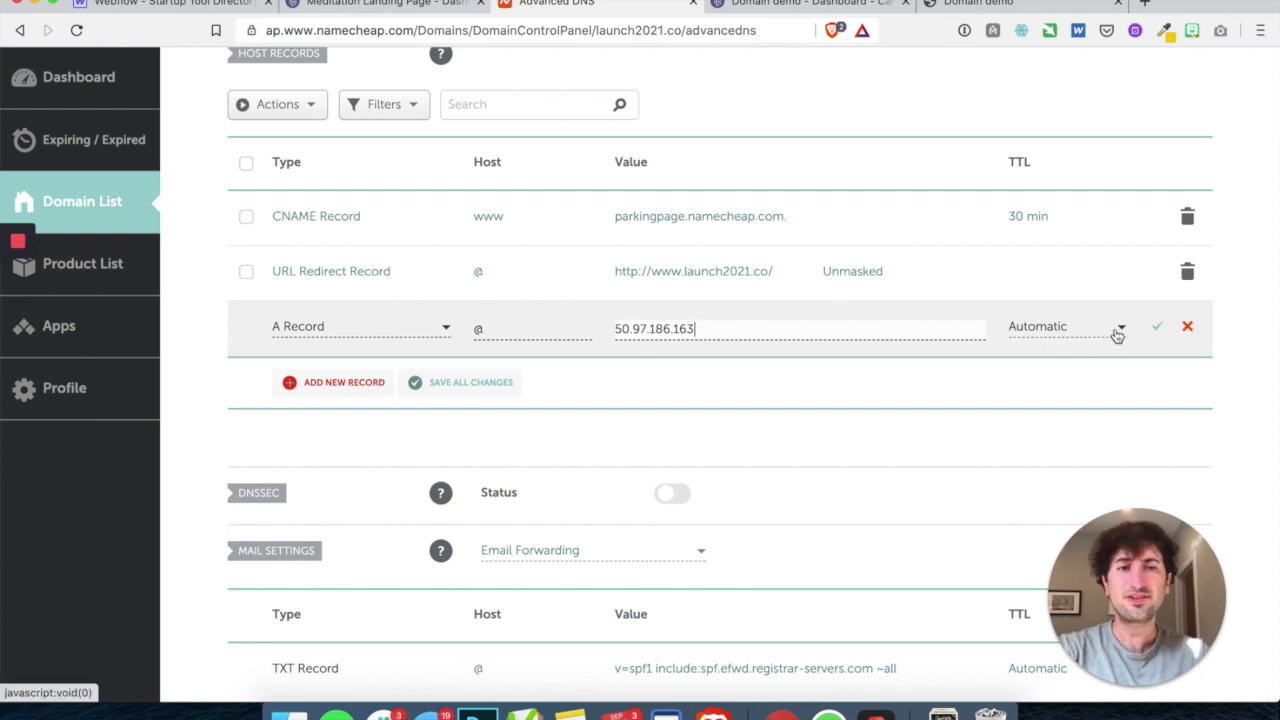
pyautogui.click(1153, 334)
pyautogui.click(1153, 333)
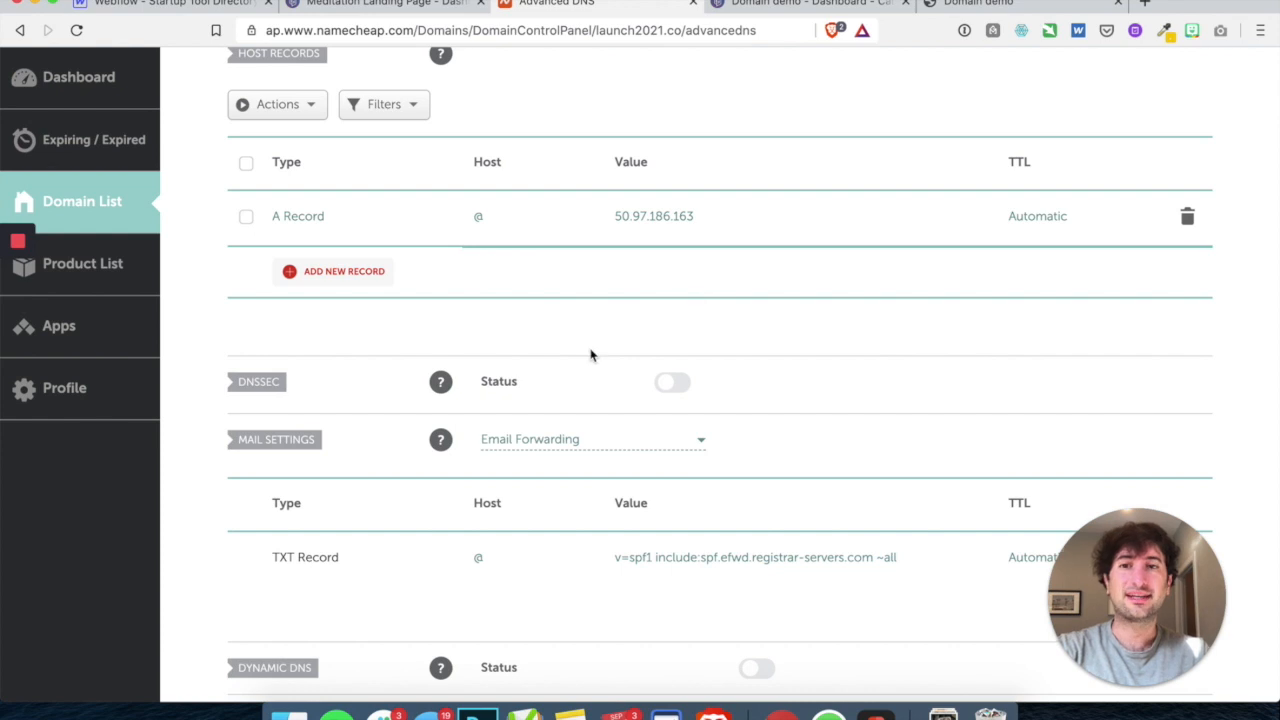
# Step: Start a second A record in the domain's host records with host @
pyautogui.scroll(2, 591, 354)
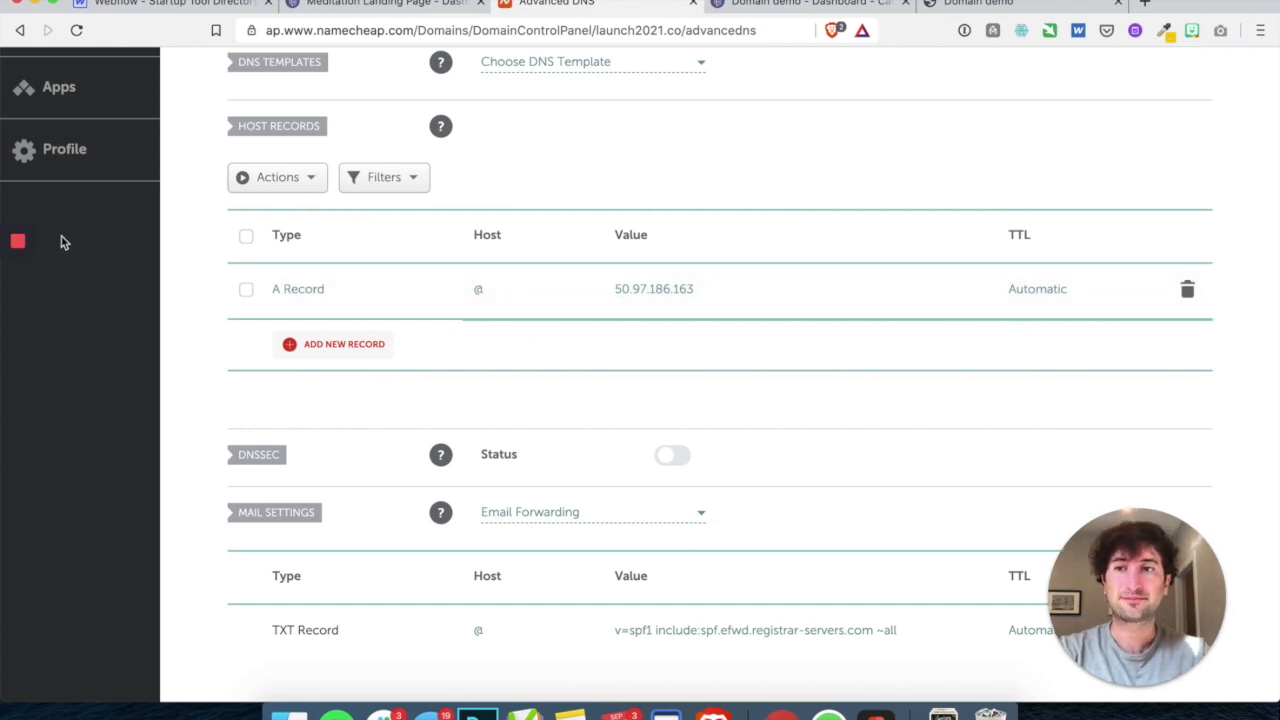
pyautogui.click(18, 315)
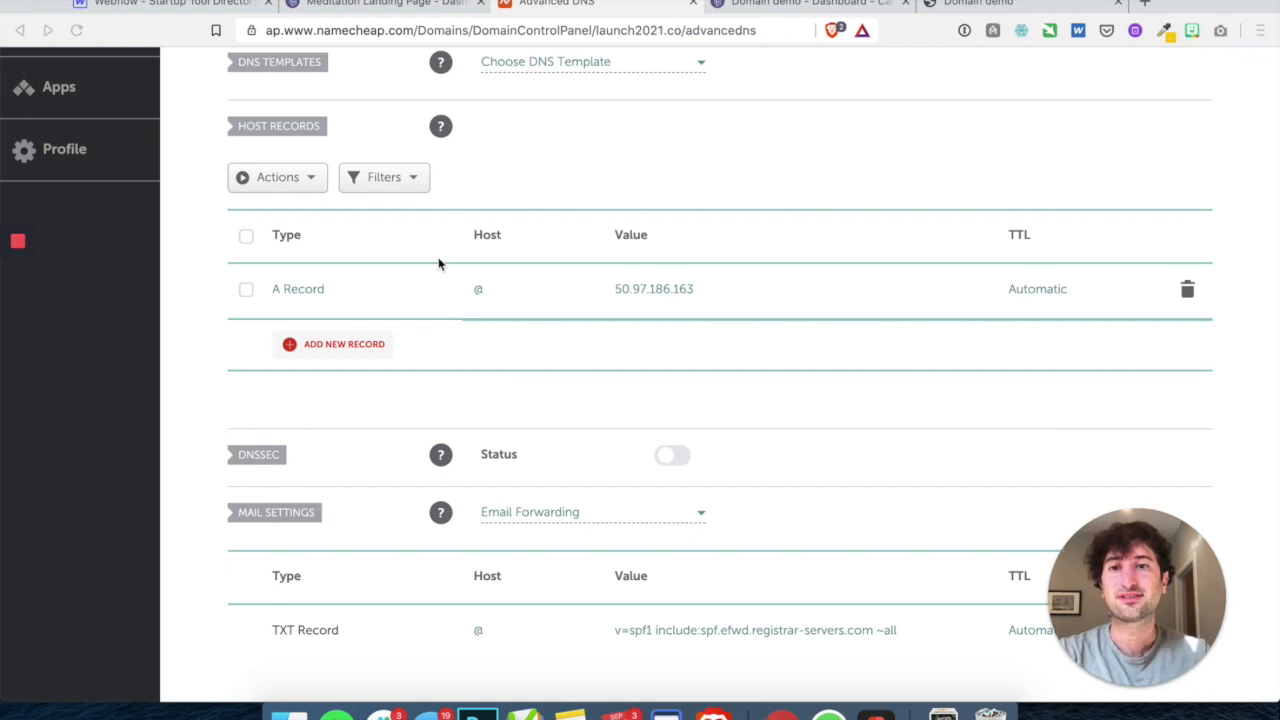
pyautogui.click(352, 346)
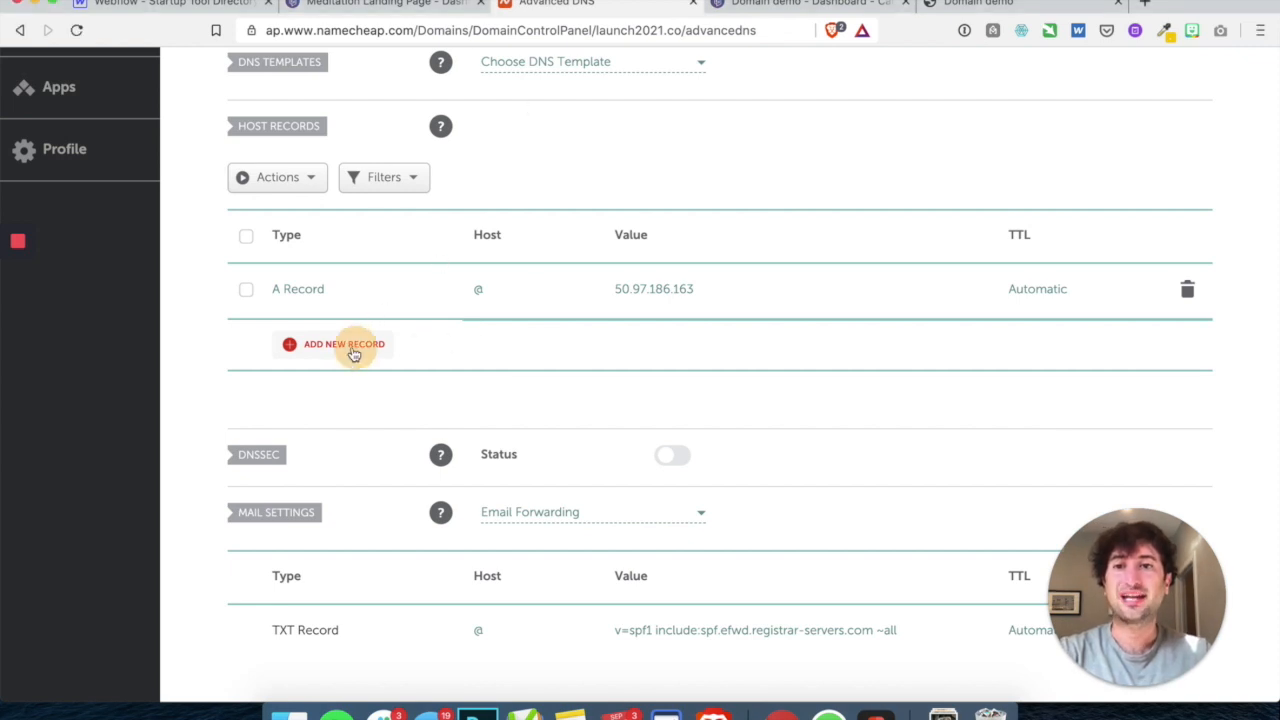
pyautogui.click(323, 302)
pyautogui.click(485, 275)
pyautogui.write('@')
# Step: Copy the second A record target, 50.97.186.164, from Carrd into the second record's value and save the record
pyautogui.click(375, 8)
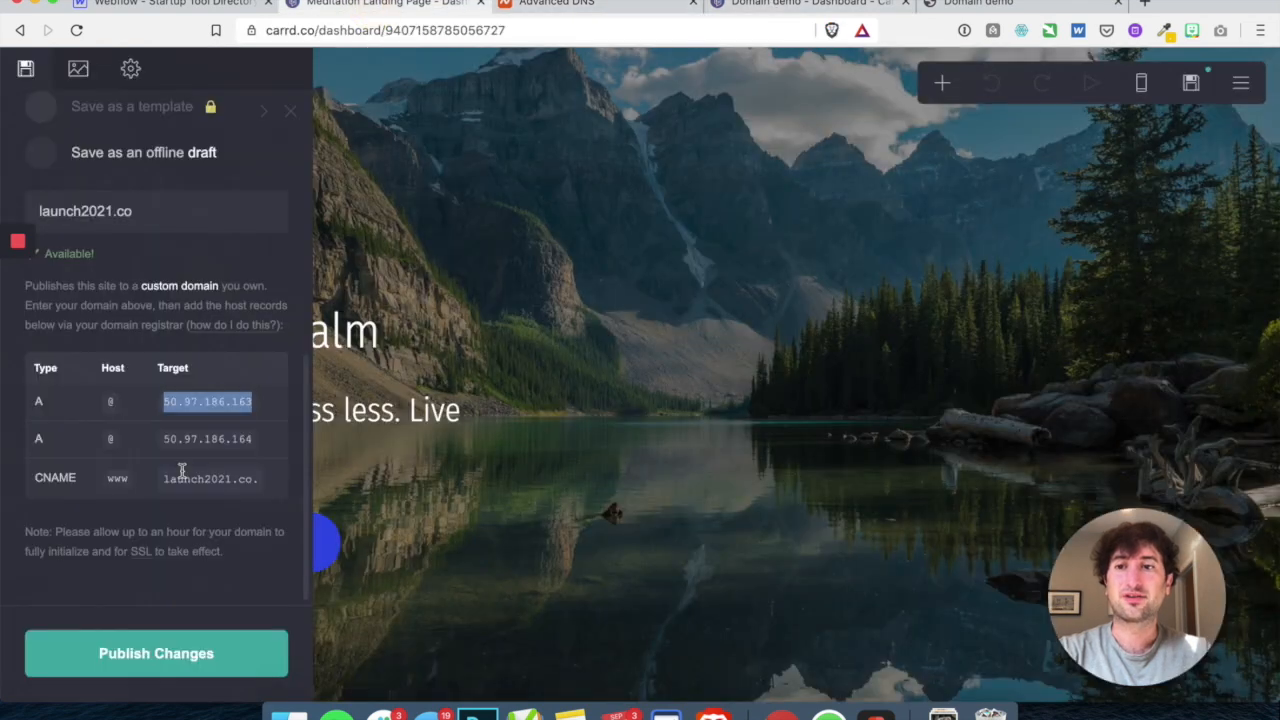
pyautogui.click(192, 441)
pyautogui.hotkey('ctrl', 'c')
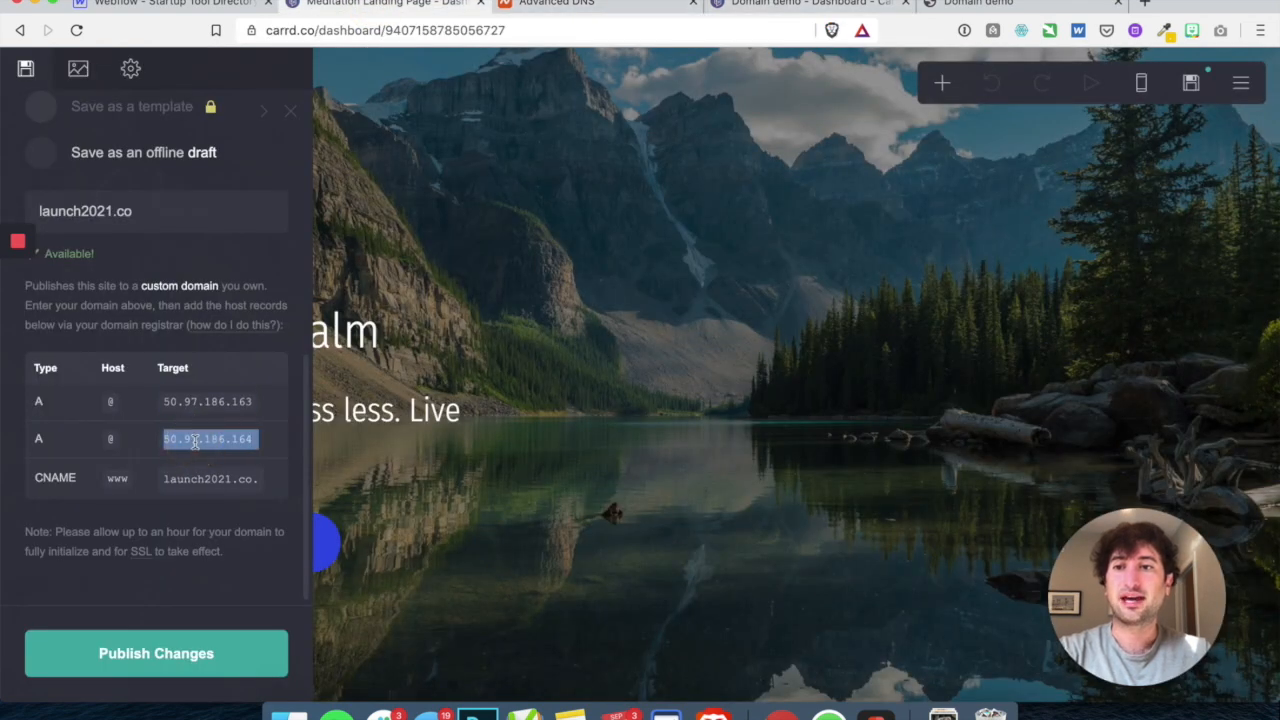
pyautogui.click(603, 11)
pyautogui.click(651, 274)
pyautogui.hotkey('ctrl', 'v')
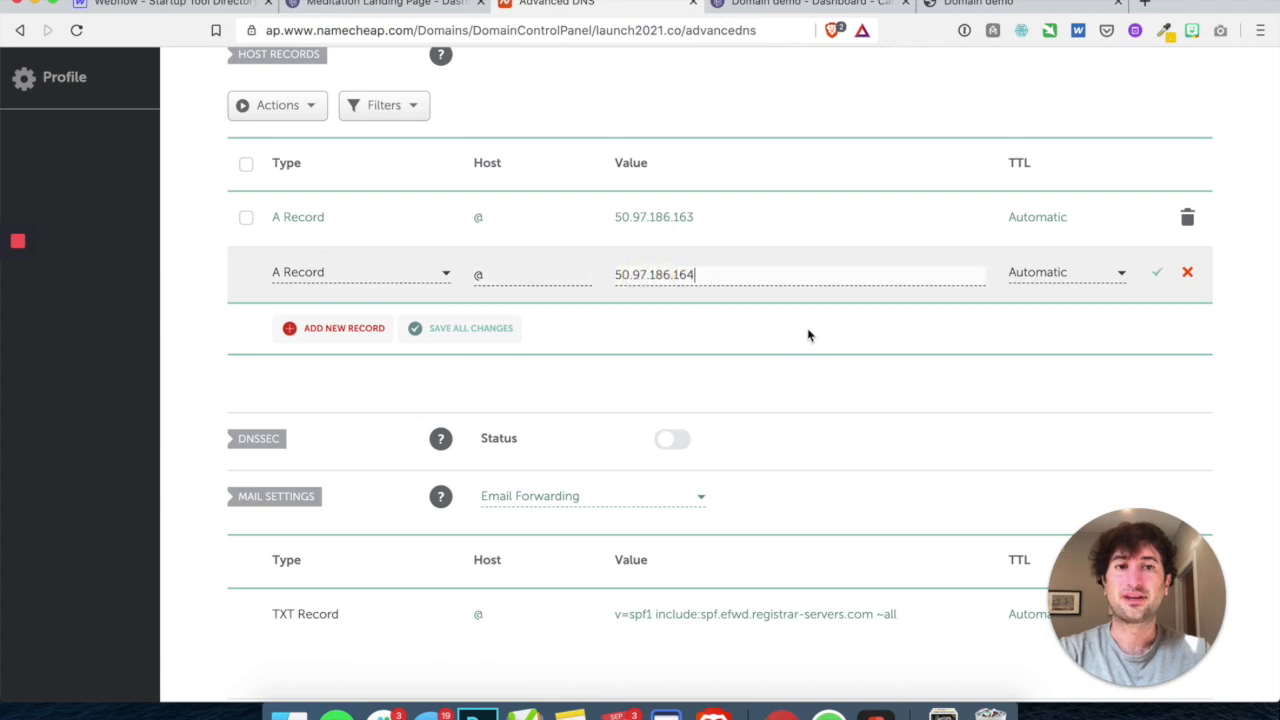
pyautogui.click(1157, 273)
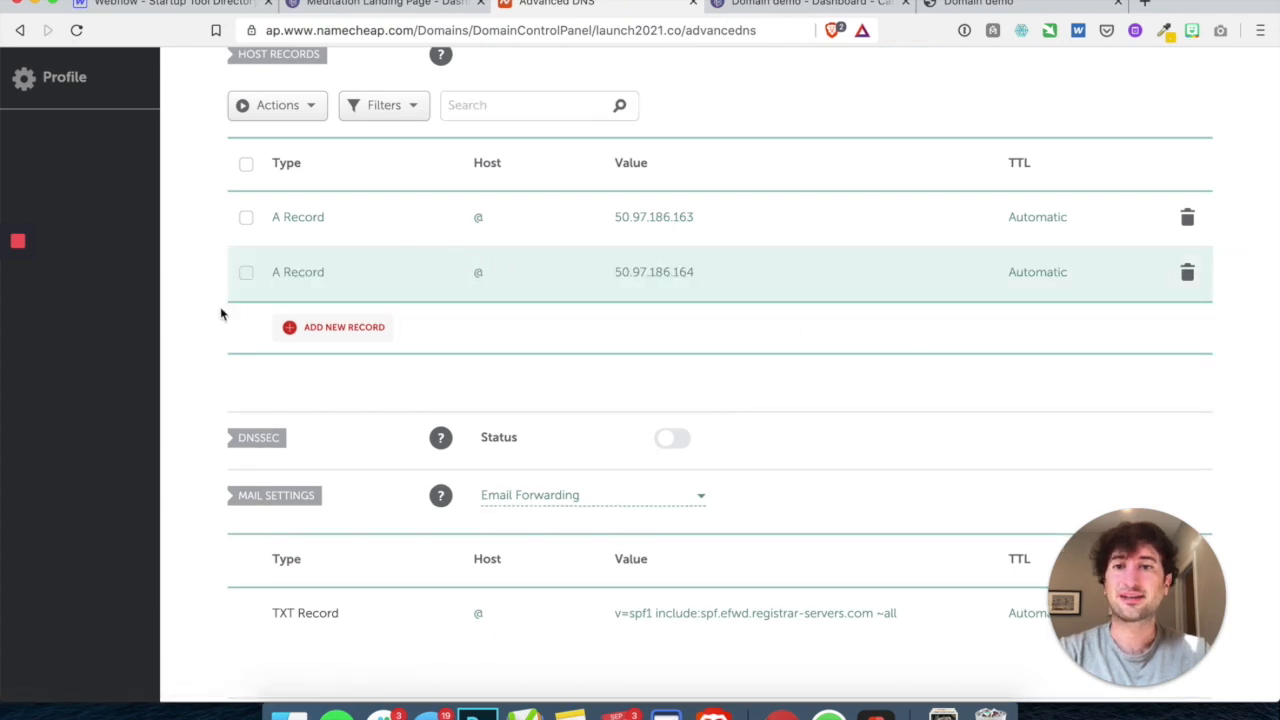
# Step: Start a third host record in Namecheap and select the CNAME target launch2021.co. in Carrd's record list for copying
pyautogui.click(320, 331)
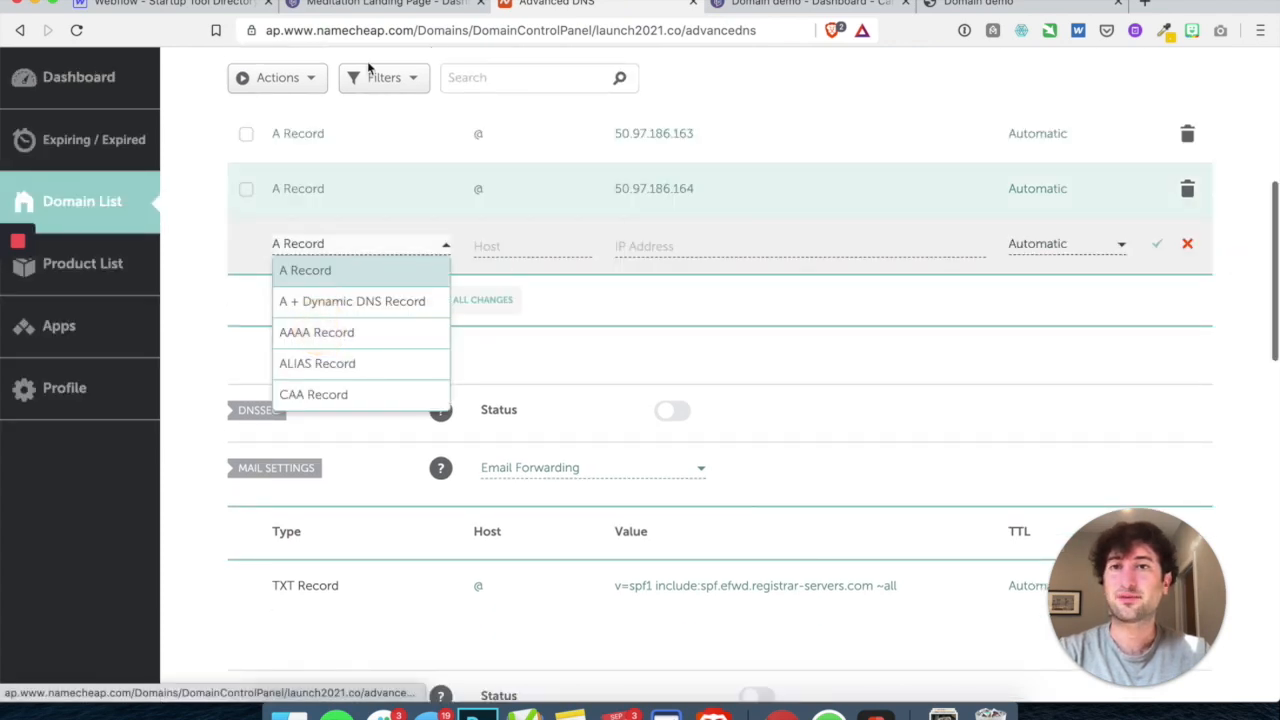
pyautogui.click(430, 6)
pyautogui.click(190, 5)
pyautogui.click(350, 6)
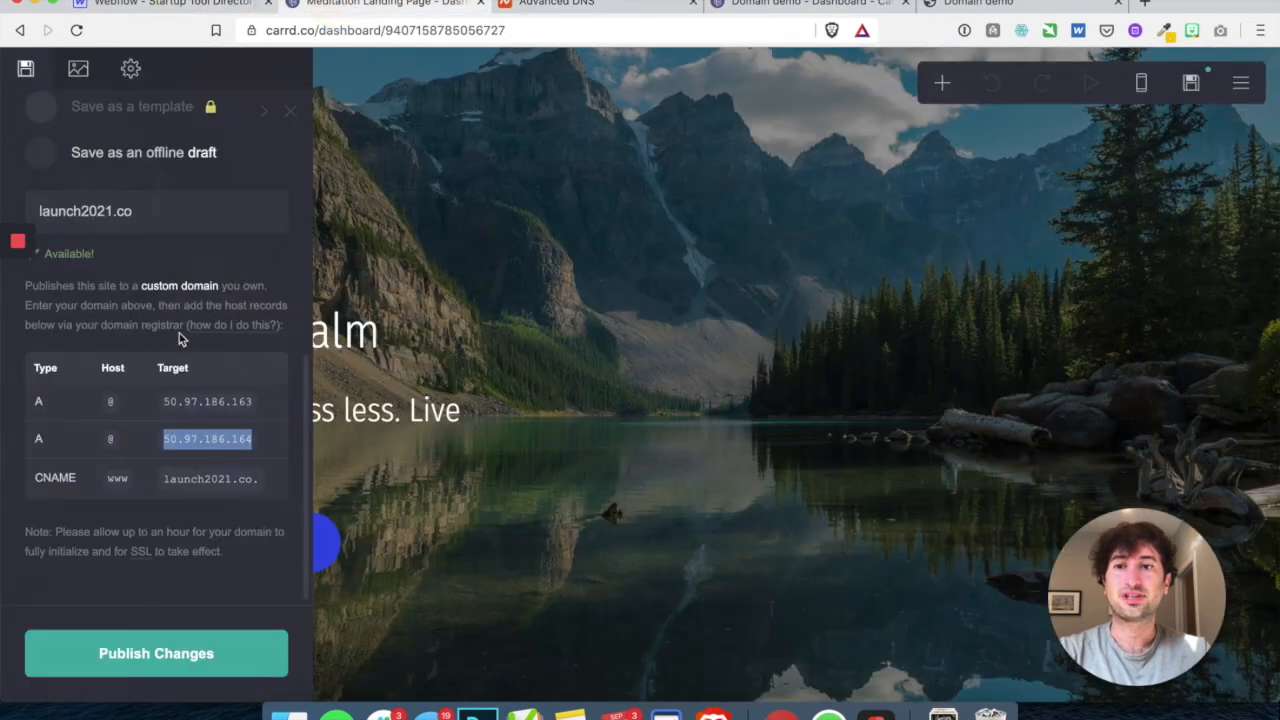
pyautogui.doubleClick(122, 480)
pyautogui.doubleClick(178, 481)
pyautogui.tripleClick(178, 481)
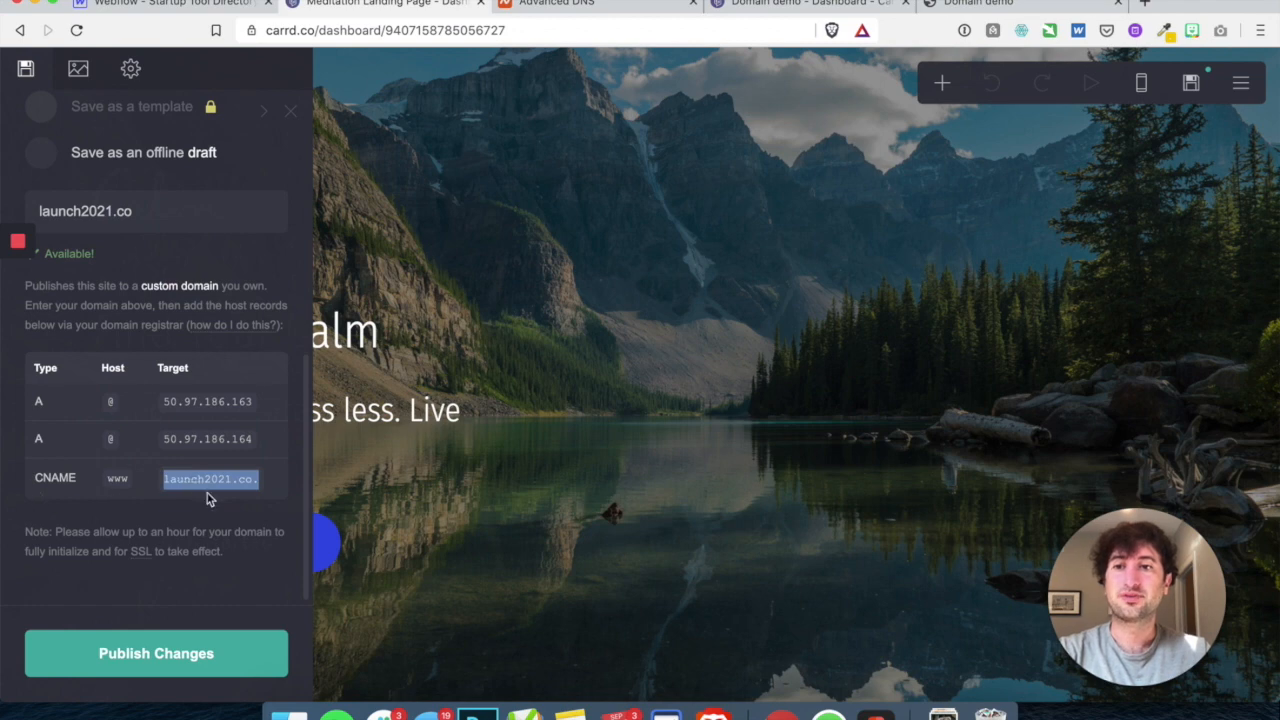
# Step: Define the third Namecheap record as a CNAME Record with host www and value launch2021.co., and save it
pyautogui.click(640, 8)
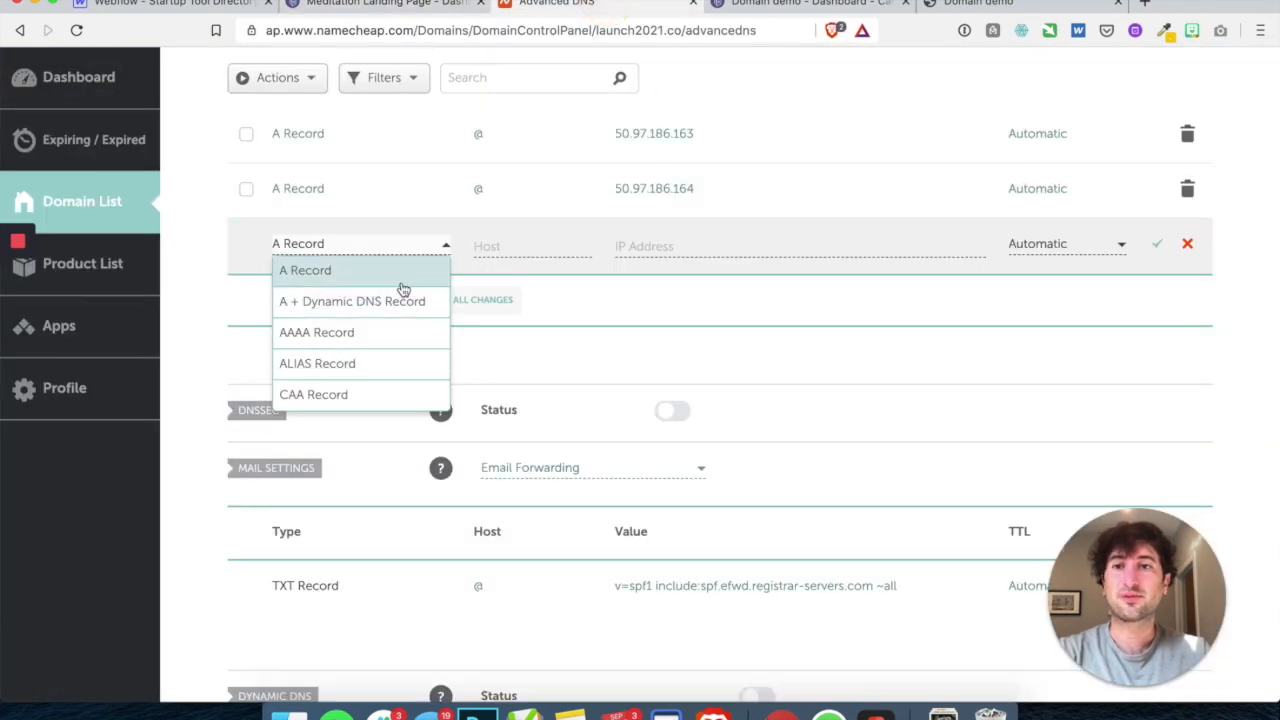
pyautogui.scroll(-3, 400, 320)
pyautogui.click(368, 340)
pyautogui.click(525, 245)
pyautogui.write('www')
pyautogui.click(637, 252)
pyautogui.write('launch2021.co.')
pyautogui.click(429, 9)
pyautogui.click(583, 9)
pyautogui.doubleClick(523, 245)
pyautogui.write('www')
pyautogui.click(1156, 245)
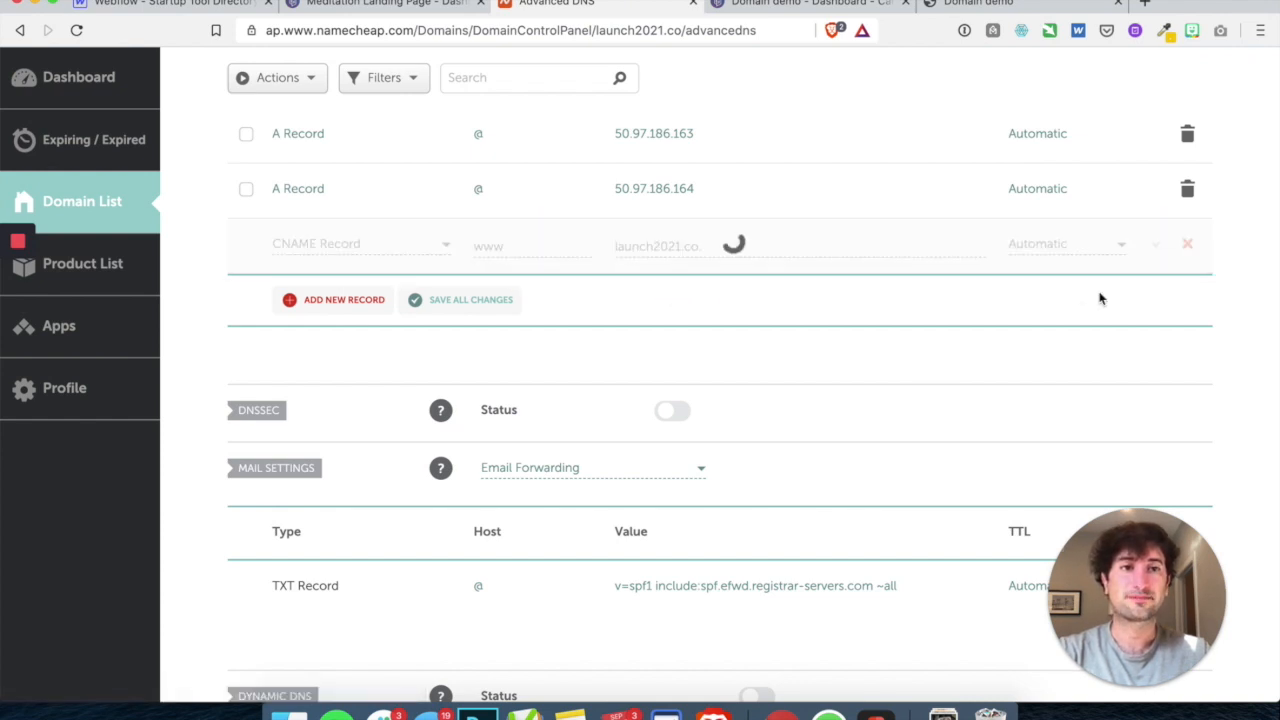
pyautogui.scroll(1, 697, 362)
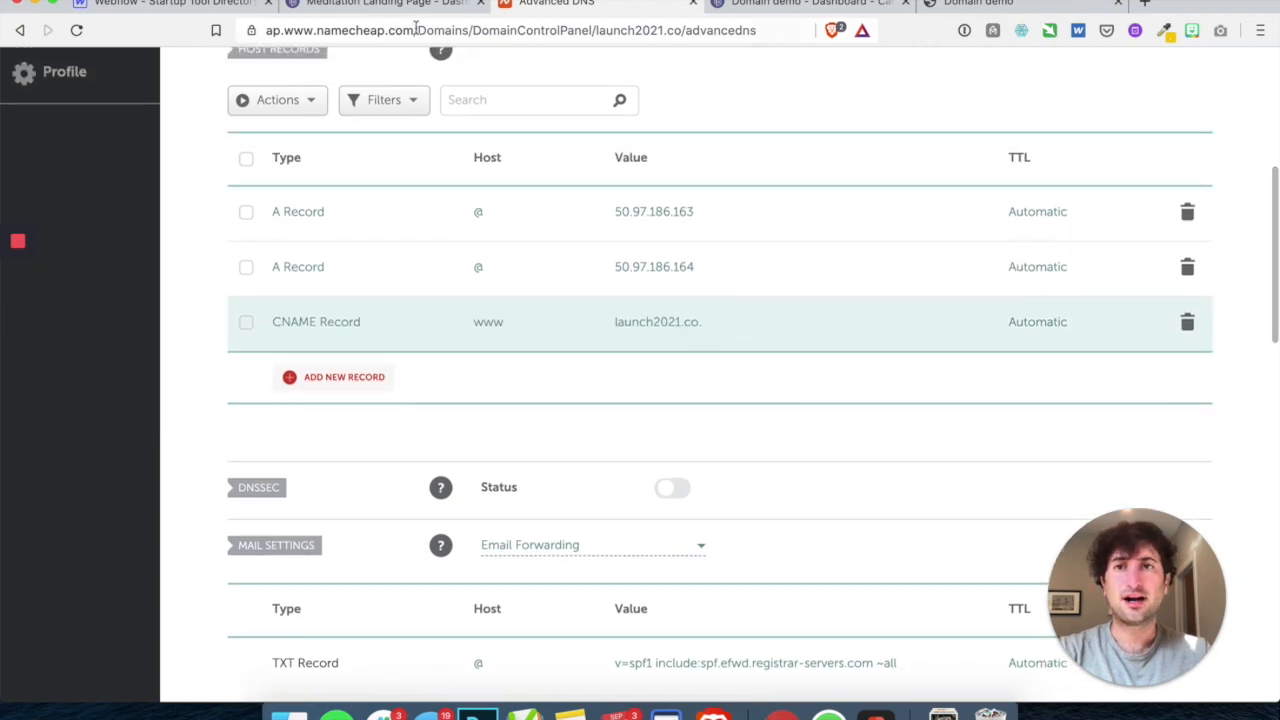
# Step: Switch to Carrd, publish the site's changes to launch2021.co and dismiss the confirmation
pyautogui.click(383, 6)
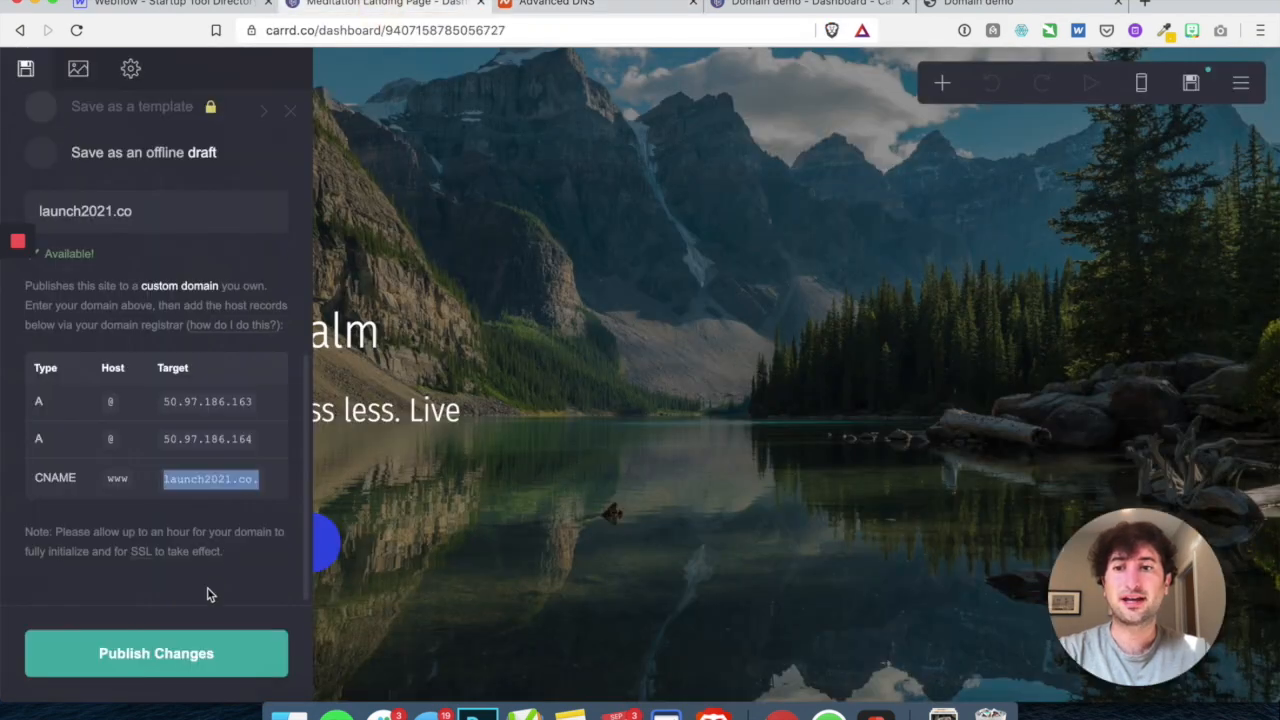
pyautogui.click(191, 653)
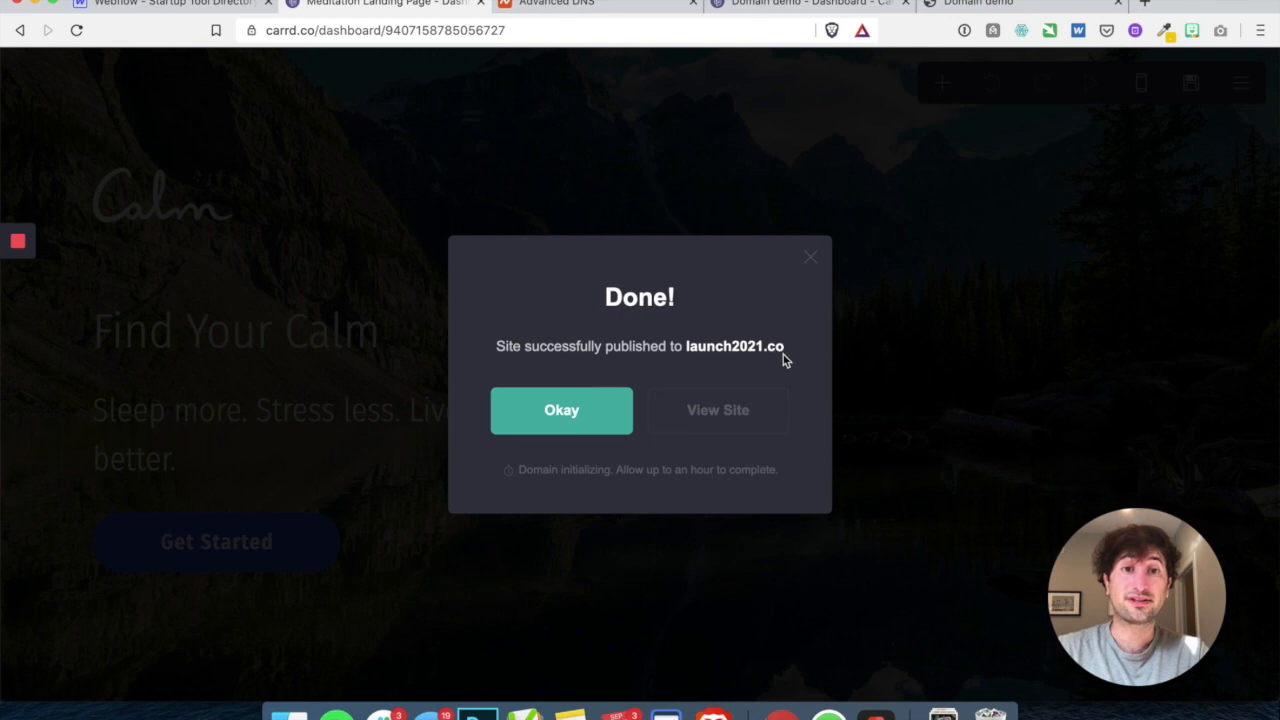
pyautogui.click(596, 420)
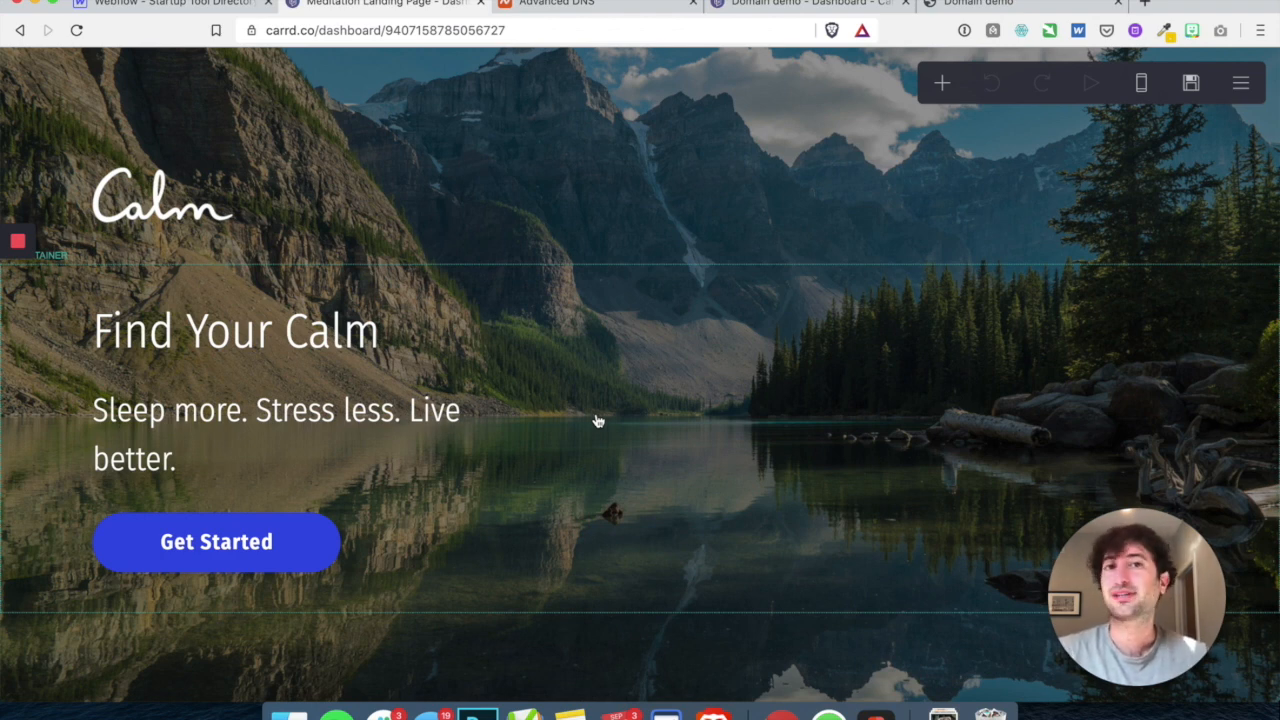
pyautogui.click(560, 5)
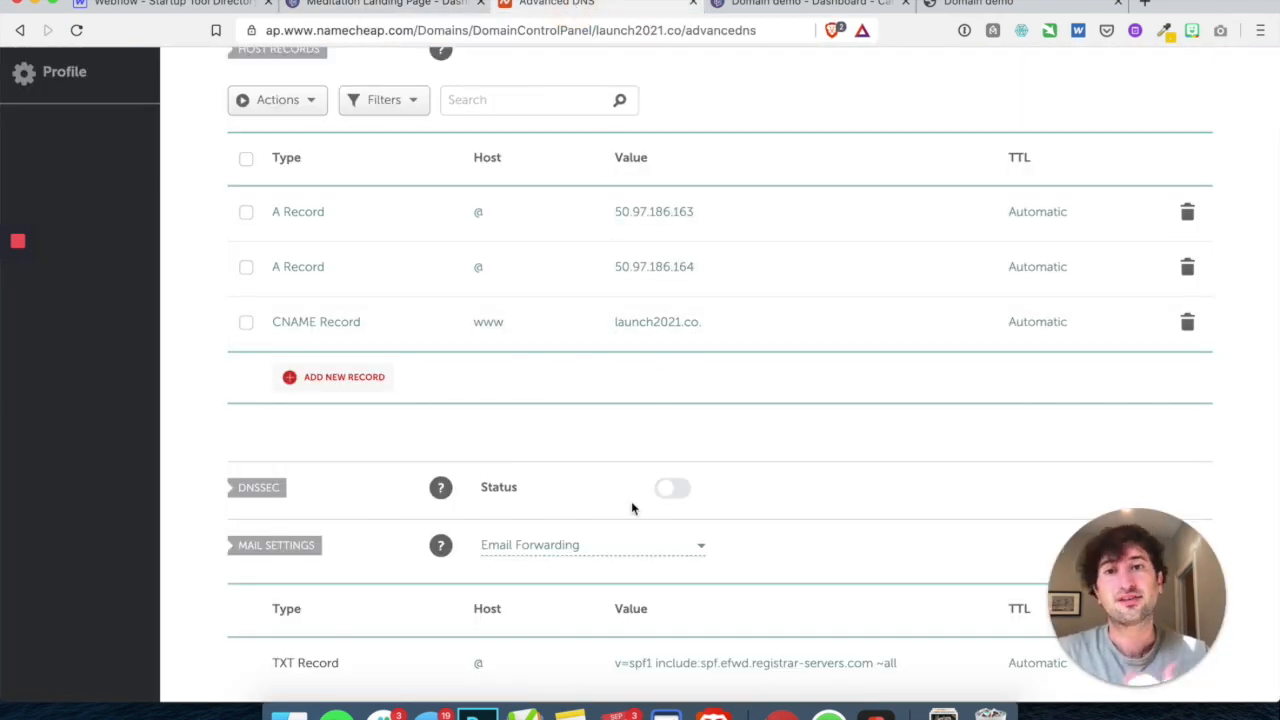
pyautogui.click(385, 5)
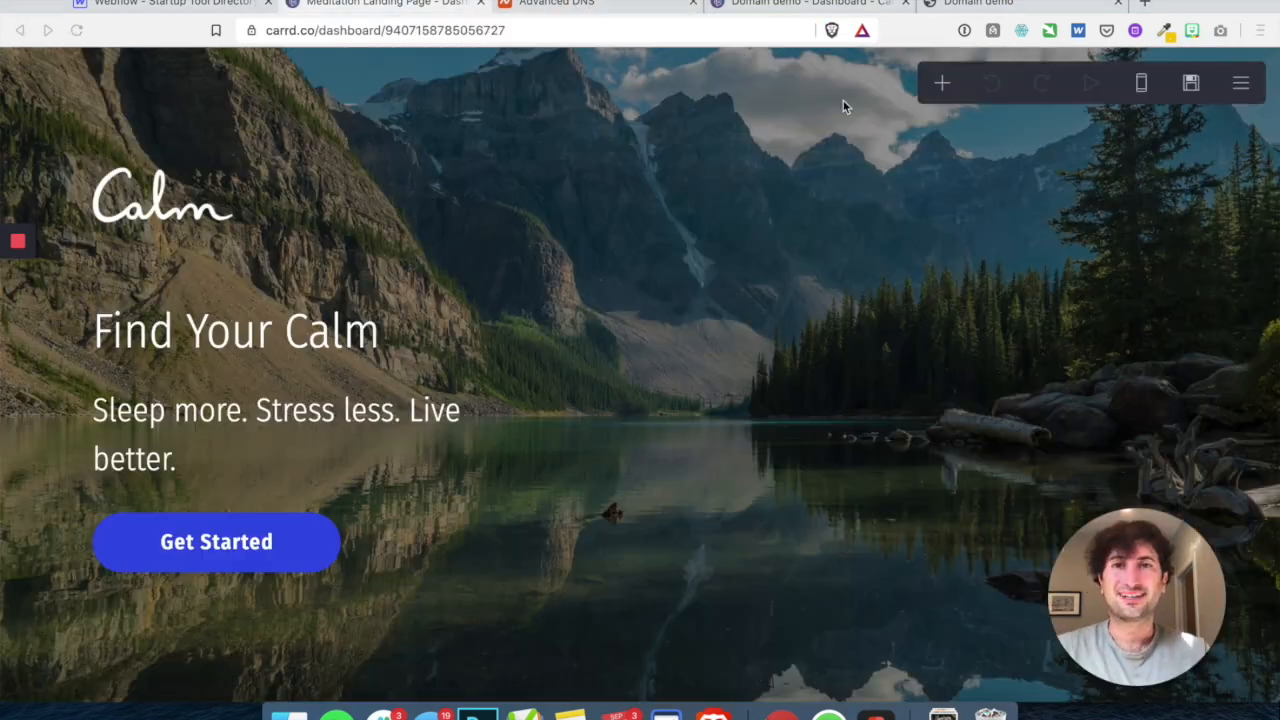